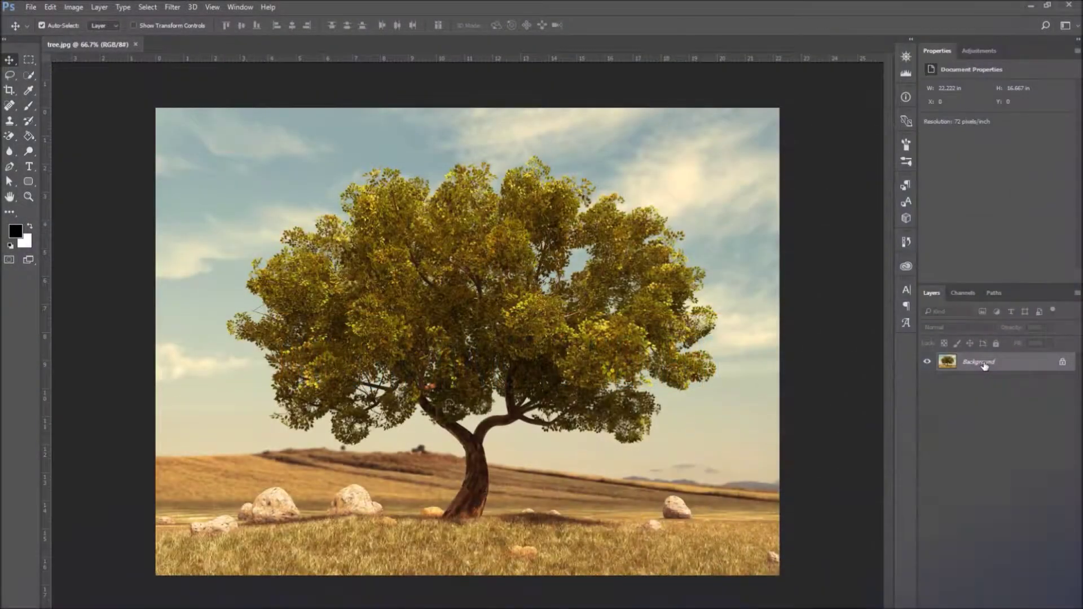
Step: Duplicate the Background layer as a new layer named 'tree'
{"action": "right_click", "coordinate": [986, 364]}
{"action": "left_click", "coordinate": [963, 388]}
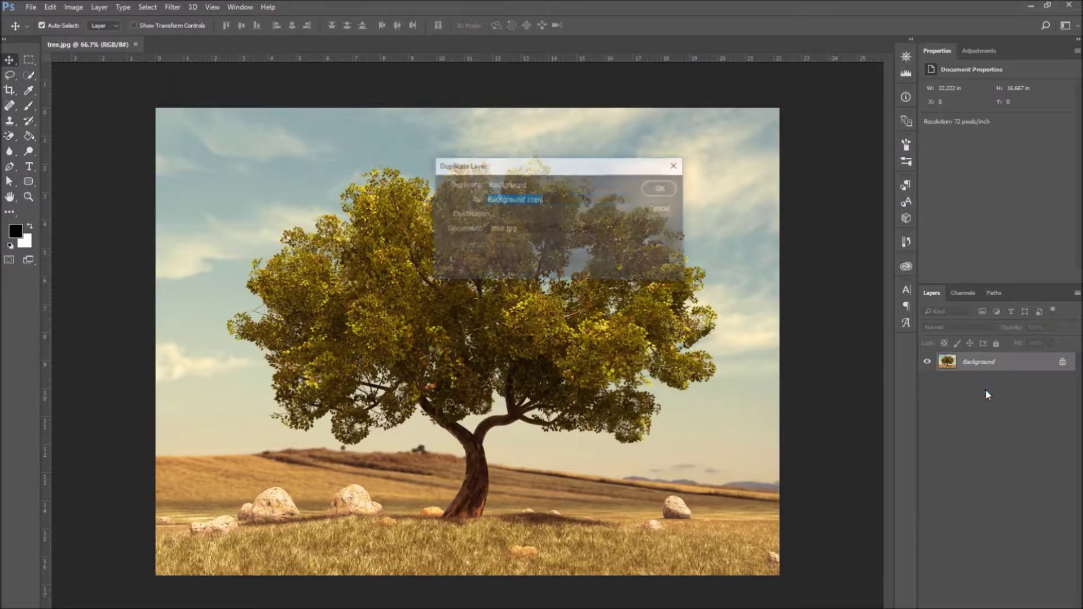
{"action": "type", "text": "tree"}
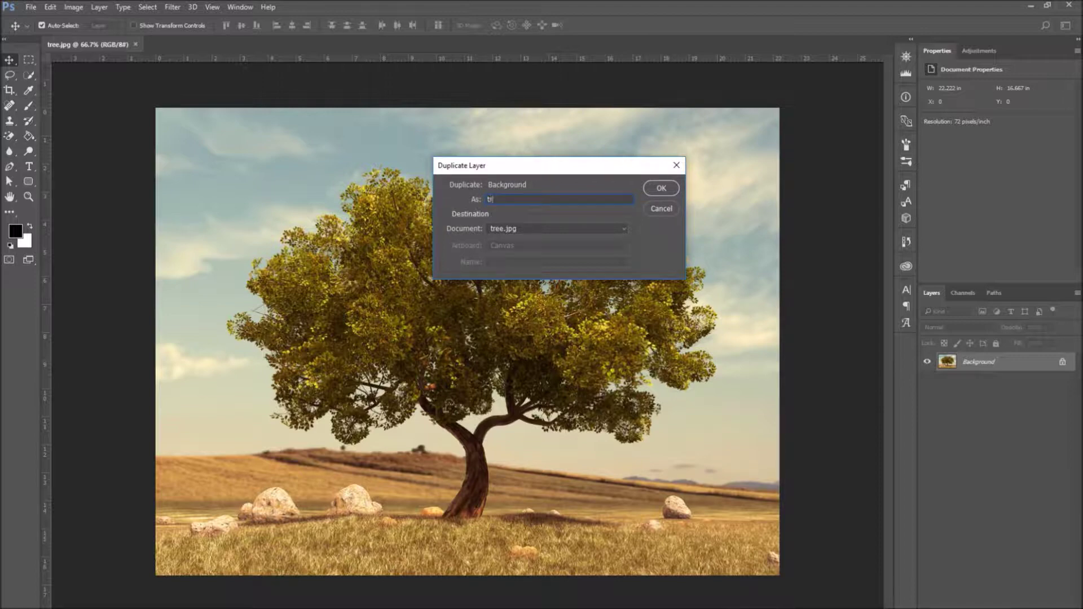
{"action": "left_click", "coordinate": [669, 190]}
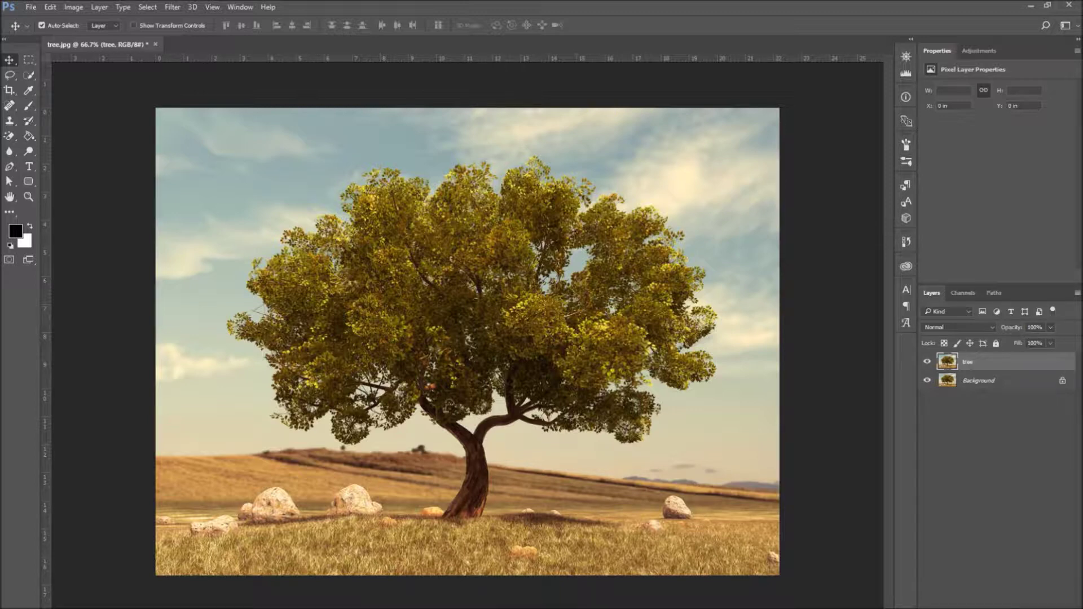
Step: Select the sky with Color Range, sampling it twice and setting Fuzziness to about 171
{"action": "left_click", "coordinate": [147, 8]}
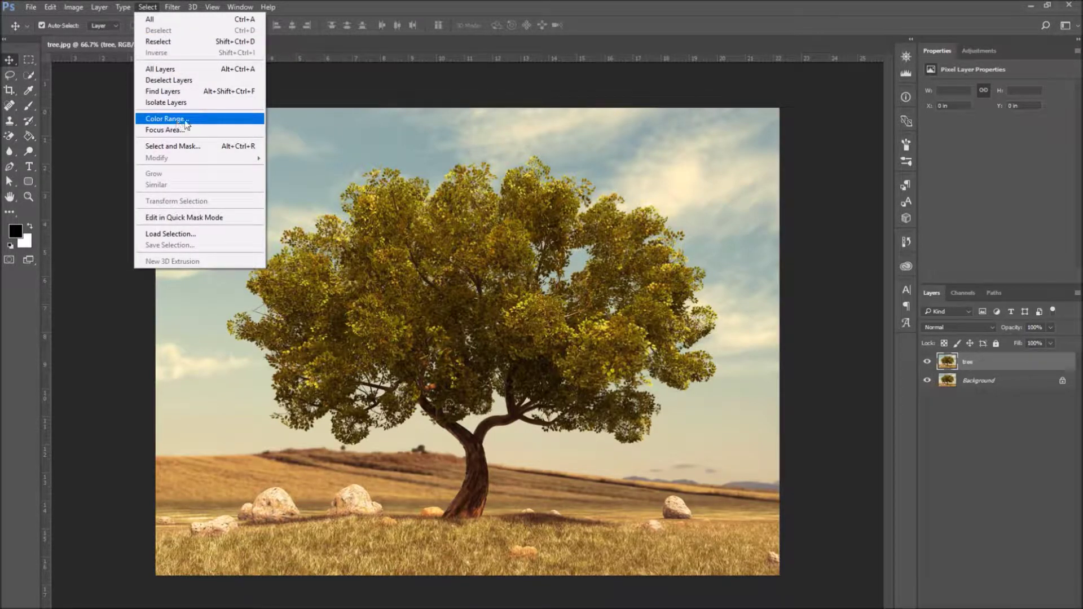
{"action": "left_click", "coordinate": [223, 119]}
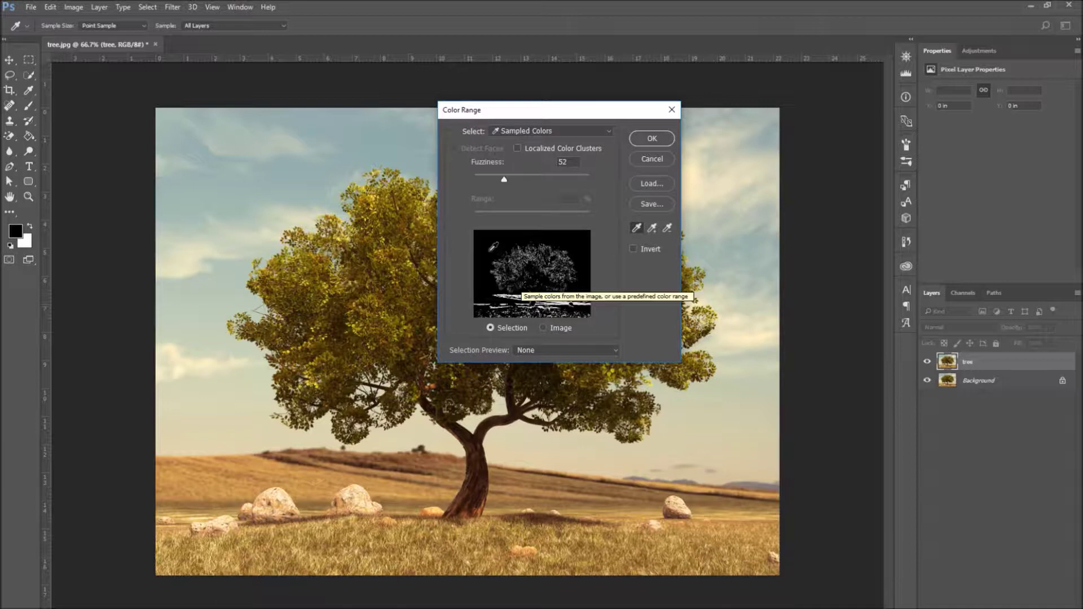
{"action": "left_click", "coordinate": [237, 201]}
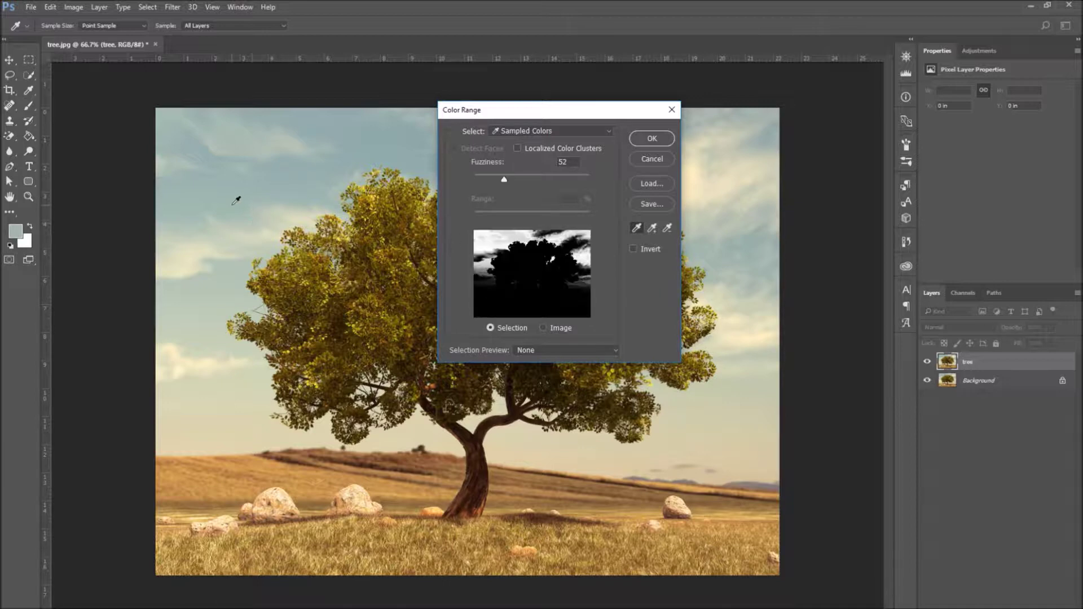
{"action": "left_click", "coordinate": [224, 233]}
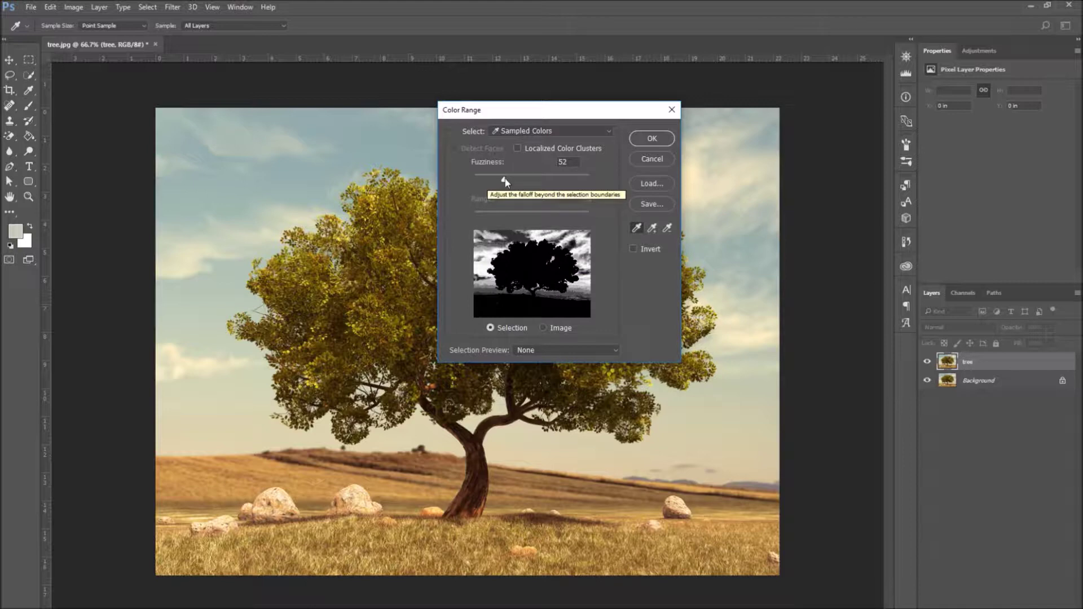
{"action": "left_click_drag", "start_coordinate": [506, 178], "coordinate": [566, 188]}
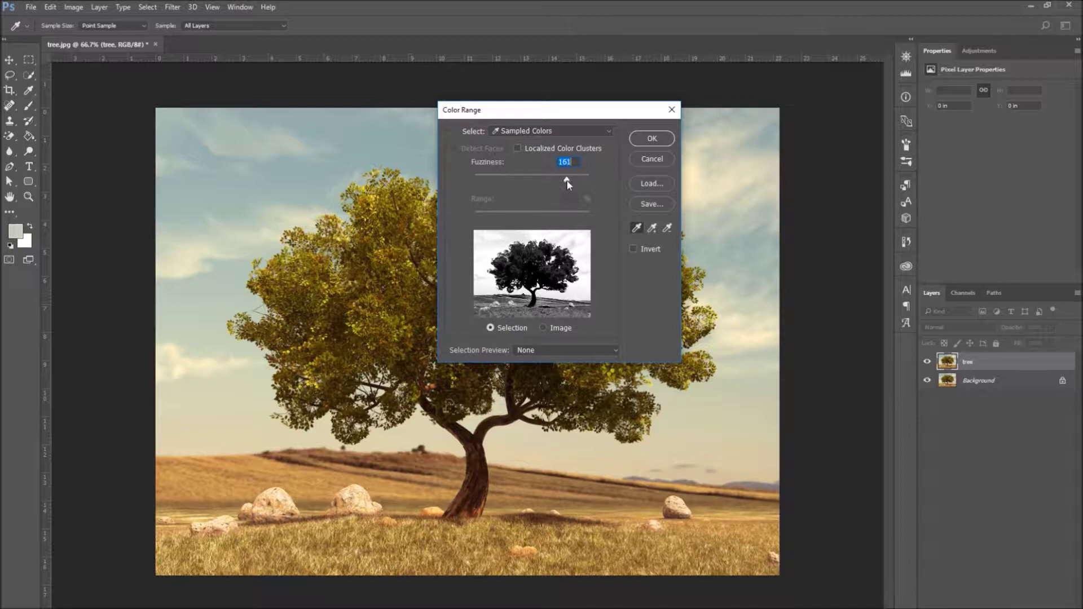
{"action": "left_click", "coordinate": [574, 162]}
{"action": "key", "text": "BackSpace"}
{"action": "type", "text": "0"}
{"action": "left_click_drag", "start_coordinate": [568, 182], "coordinate": [574, 184]}
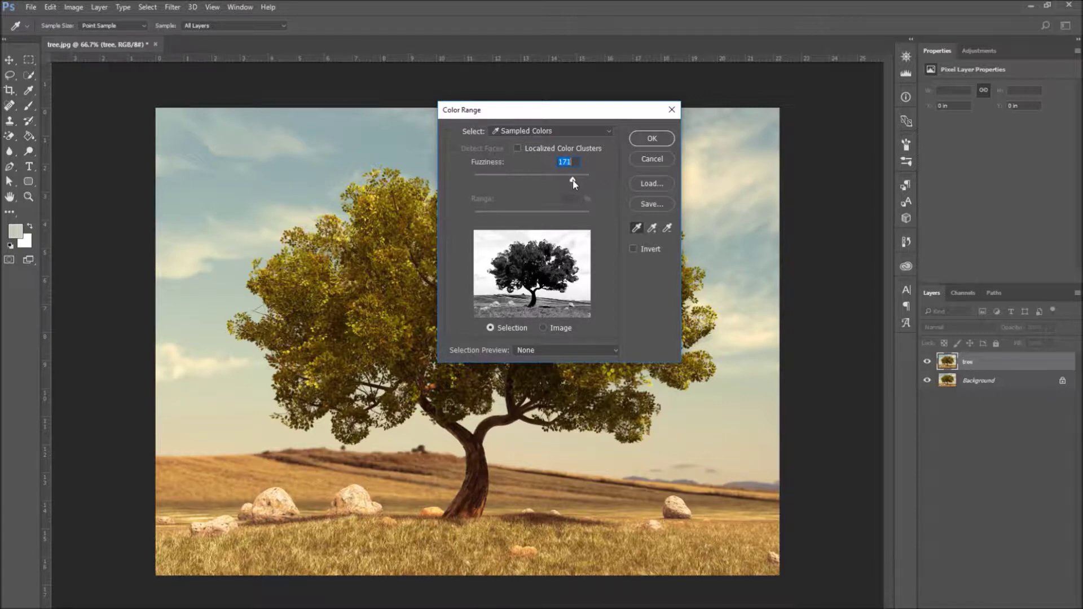
{"action": "left_click", "coordinate": [652, 139]}
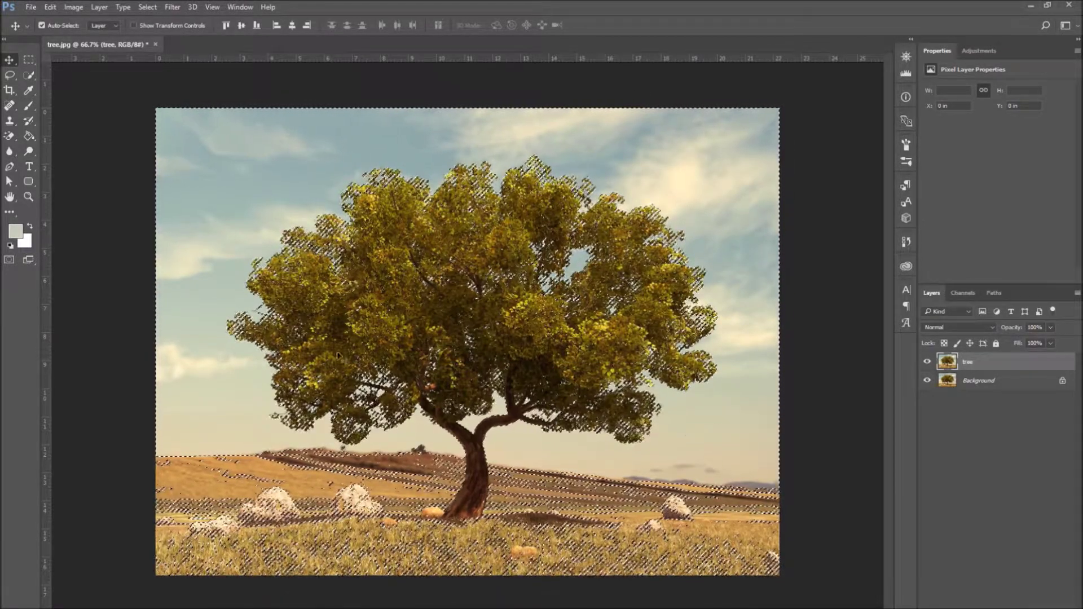
Step: Invert the selection, then subtract the hills and ground with a 65 px Quick Selection brush
{"action": "left_click", "coordinate": [147, 7]}
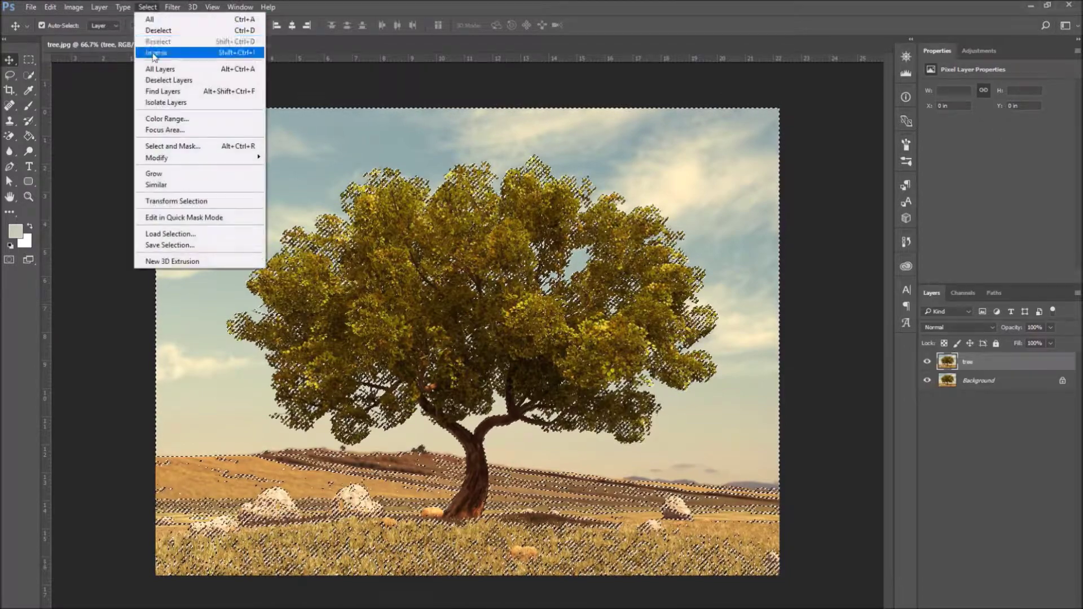
{"action": "left_click", "coordinate": [177, 54]}
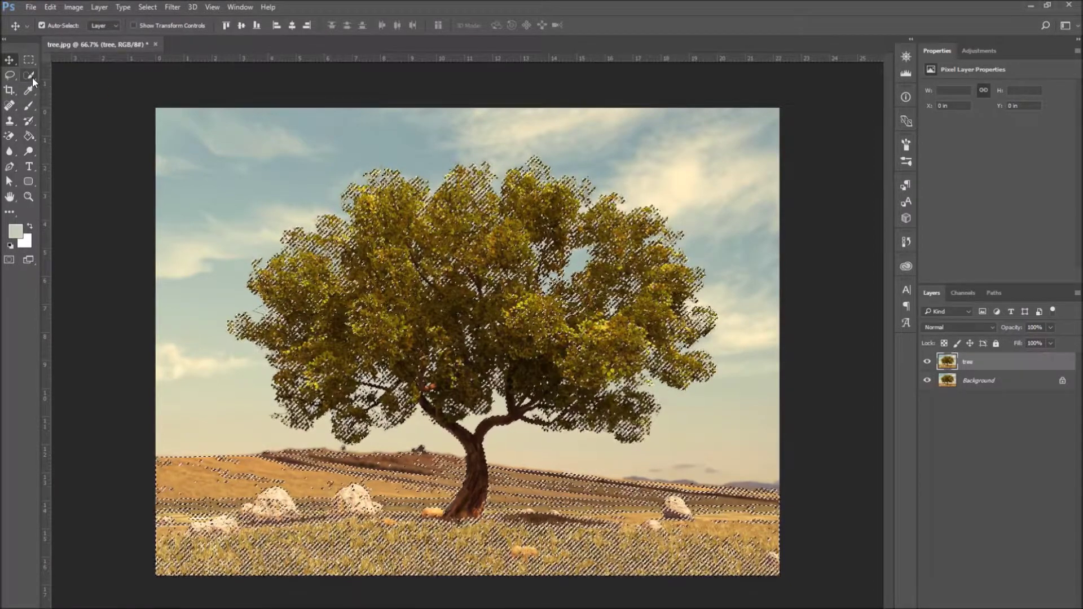
{"action": "left_click", "coordinate": [32, 77]}
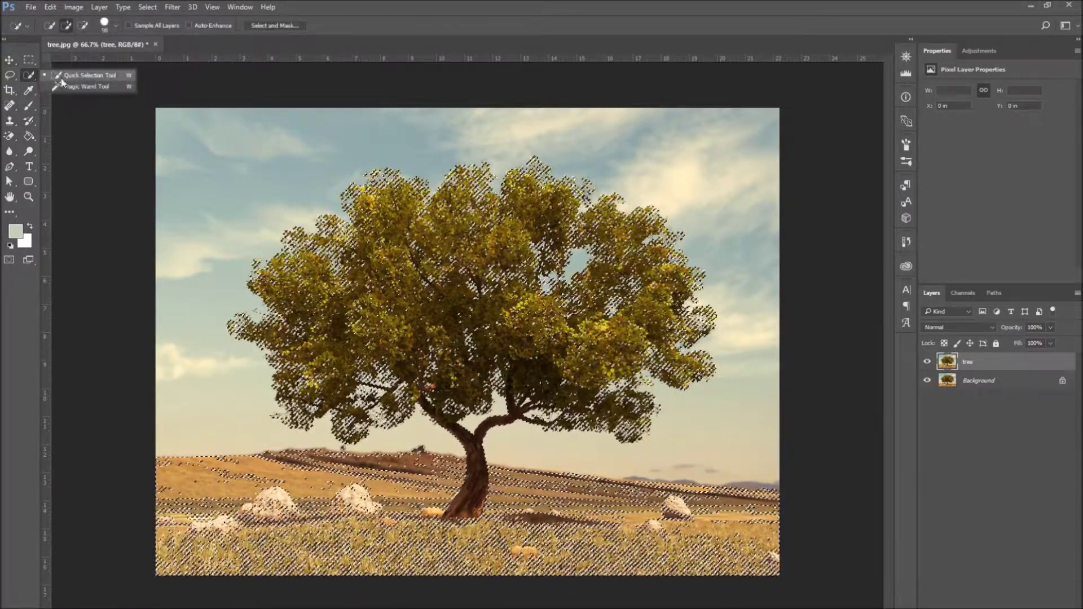
{"action": "left_click", "coordinate": [91, 75]}
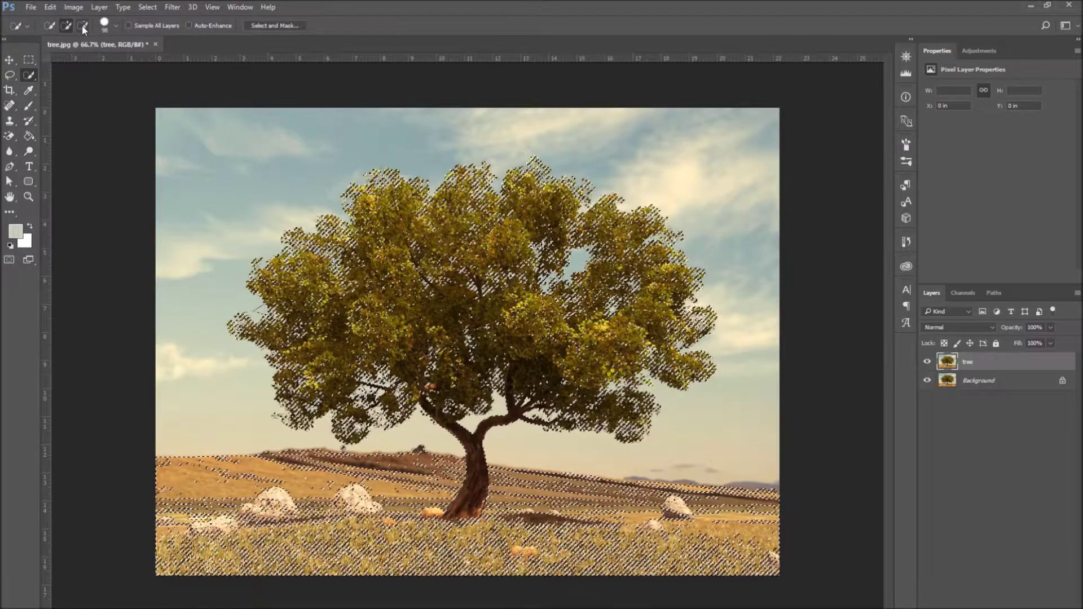
{"action": "key", "text": "alt"}
{"action": "mouse_move", "coordinate": [177, 468]}
{"action": "left_mouse_down"}
{"action": "mouse_move", "coordinate": [200, 585]}
{"action": "mouse_move", "coordinate": [738, 474]}
{"action": "mouse_move", "coordinate": [629, 593]}
{"action": "mouse_move", "coordinate": [584, 606]}
{"action": "mouse_move", "coordinate": [247, 582]}
{"action": "mouse_move", "coordinate": [611, 580]}
{"action": "left_mouse_up"}
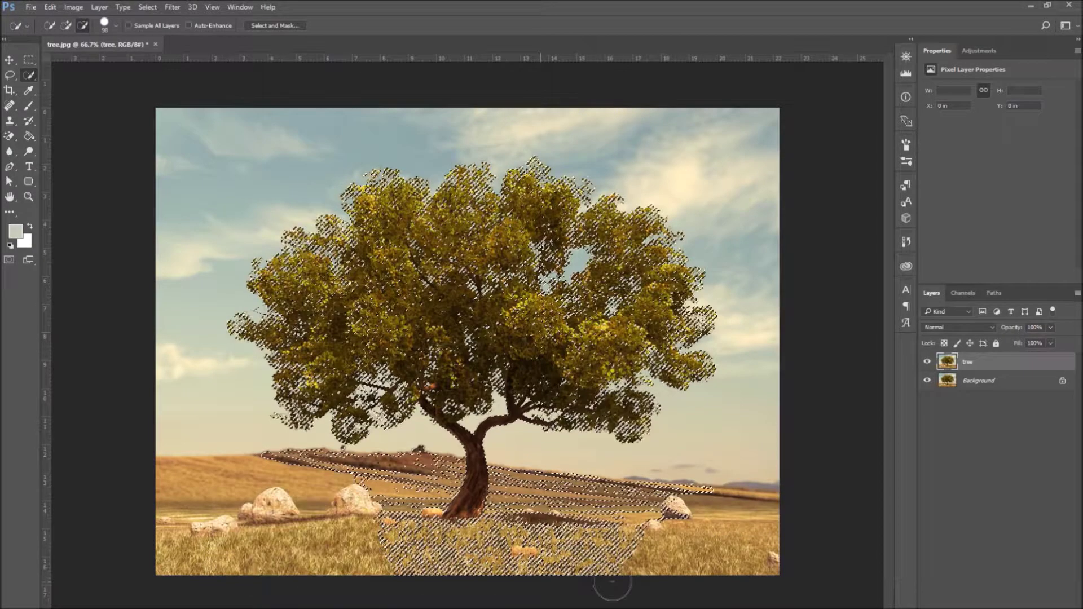
{"action": "left_click", "coordinate": [115, 26]}
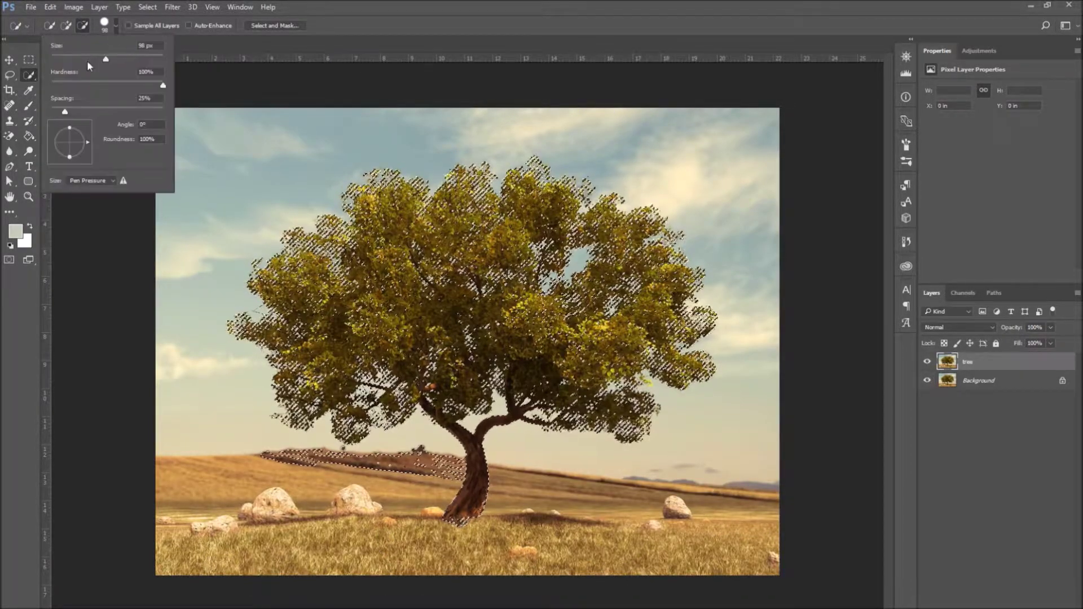
{"action": "left_click_drag", "start_coordinate": [91, 59], "coordinate": [87, 59]}
{"action": "key", "text": "Return"}
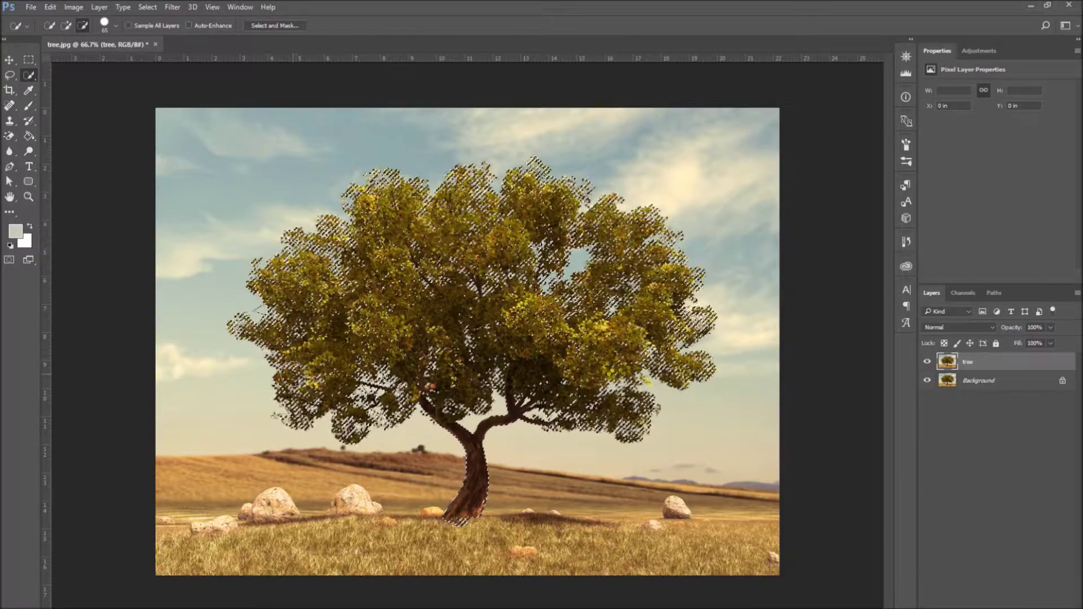
Step: Enter Select and Mask and zoom into the top of the tree canopy
{"action": "left_click", "coordinate": [290, 27]}
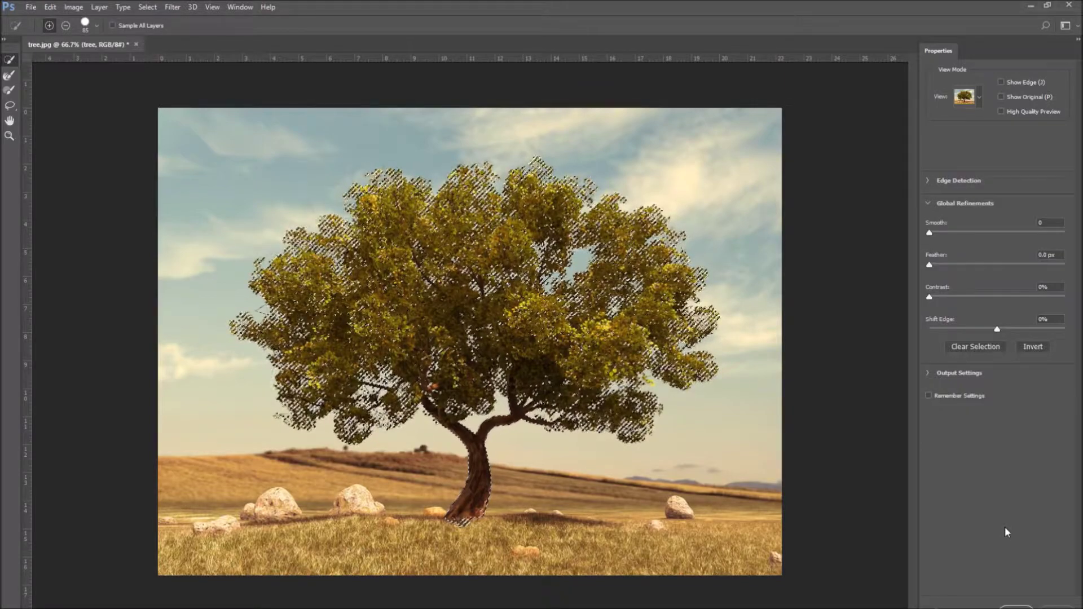
{"action": "left_click", "coordinate": [9, 136]}
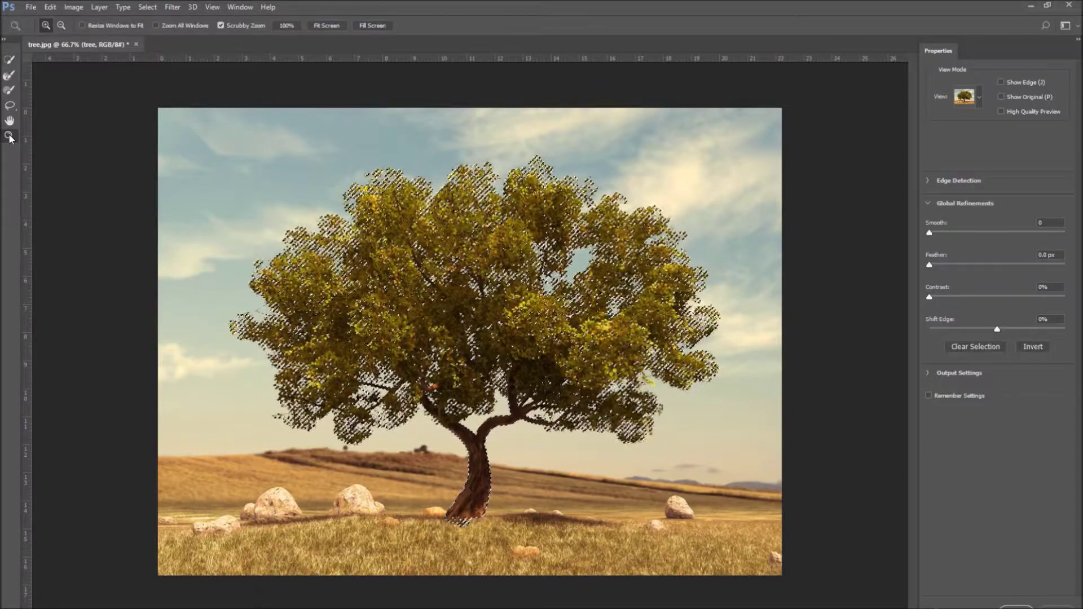
{"action": "left_click", "coordinate": [397, 317]}
{"action": "scroll", "coordinate": [396, 316], "scroll_direction": "up", "scroll_amount": 4}
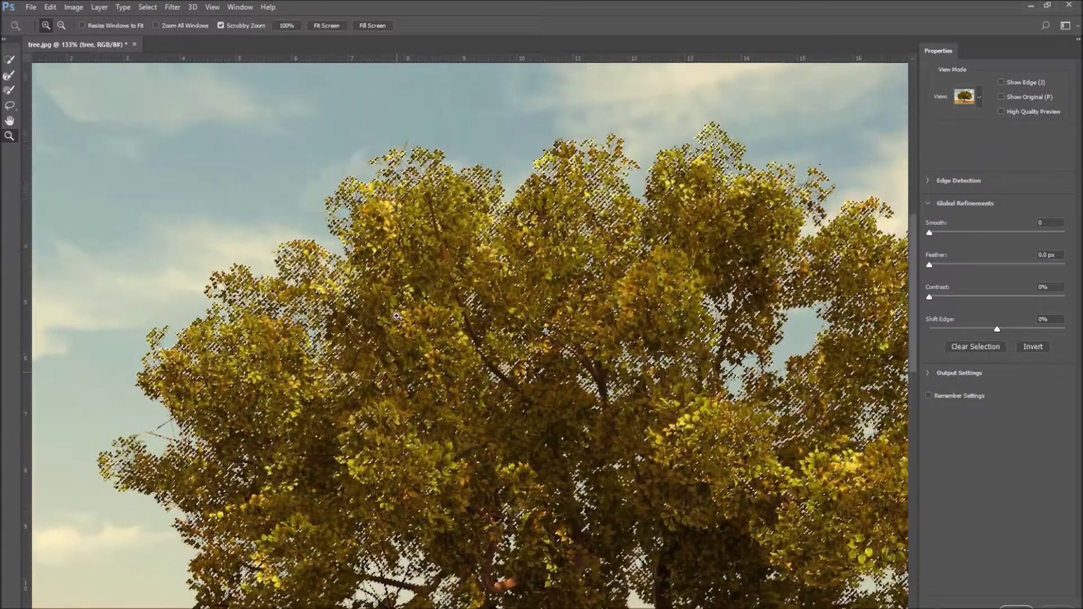
{"action": "scroll", "coordinate": [480, 495], "scroll_direction": "left", "scroll_amount": 2}
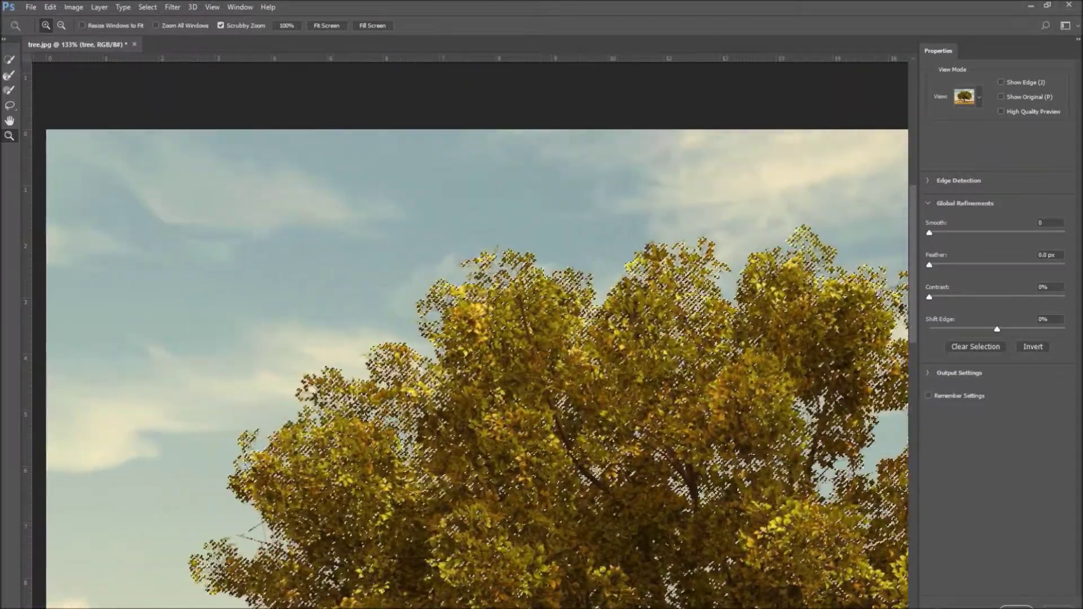
{"action": "left_click_drag", "start_coordinate": [481, 496], "coordinate": [481, 495]}
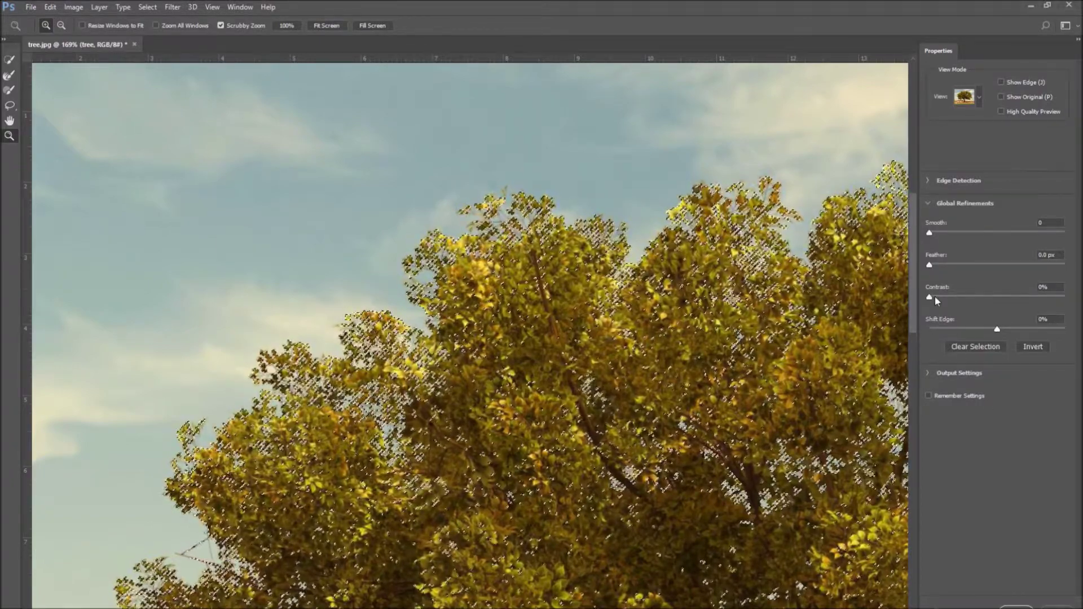
Step: Keep the red overlay preview, set edge Contrast to 34% and Shift Edge to +17%
{"action": "left_click", "coordinate": [980, 99]}
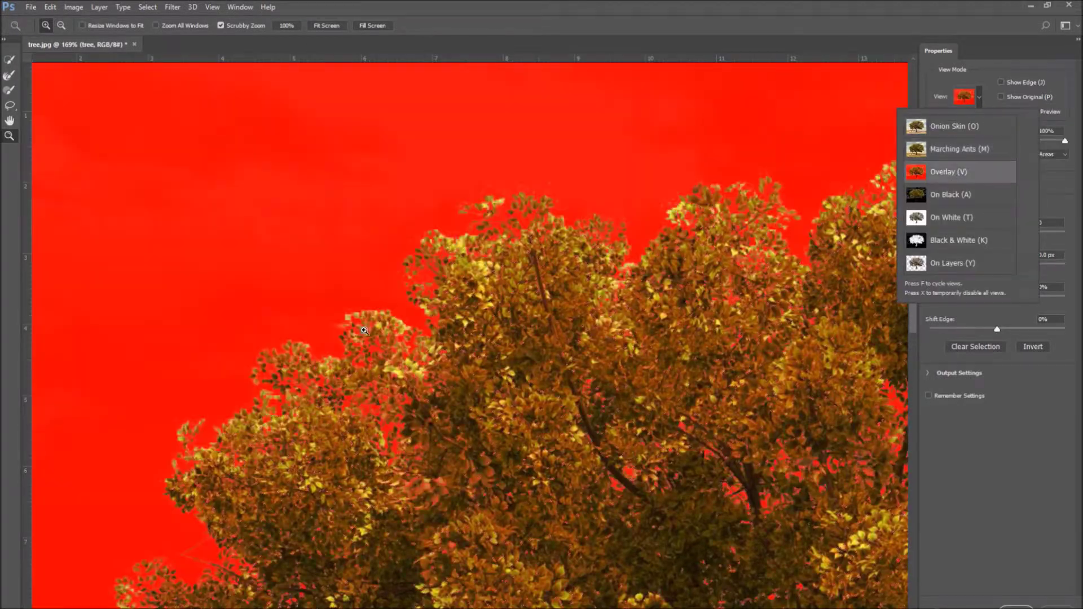
{"action": "left_click", "coordinate": [1042, 499]}
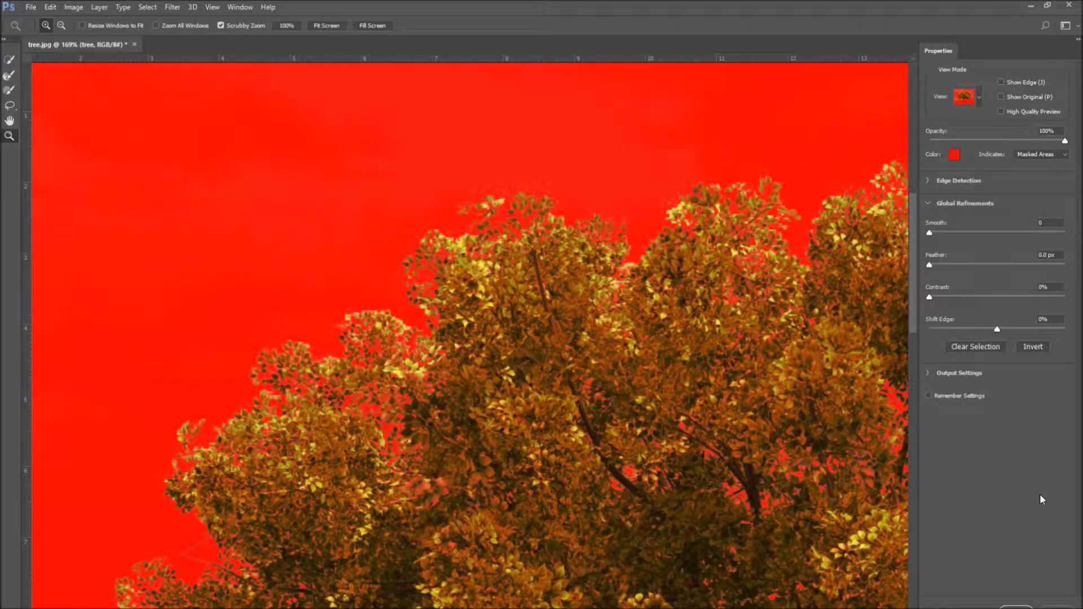
{"action": "left_click_drag", "start_coordinate": [929, 297], "coordinate": [966, 298]}
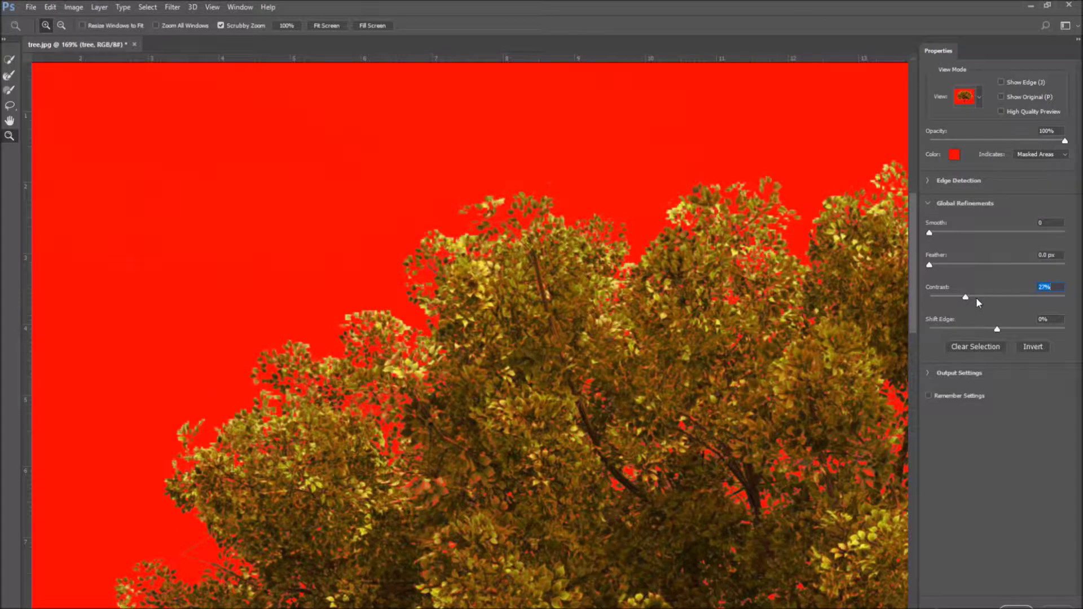
{"action": "left_click", "coordinate": [976, 297]}
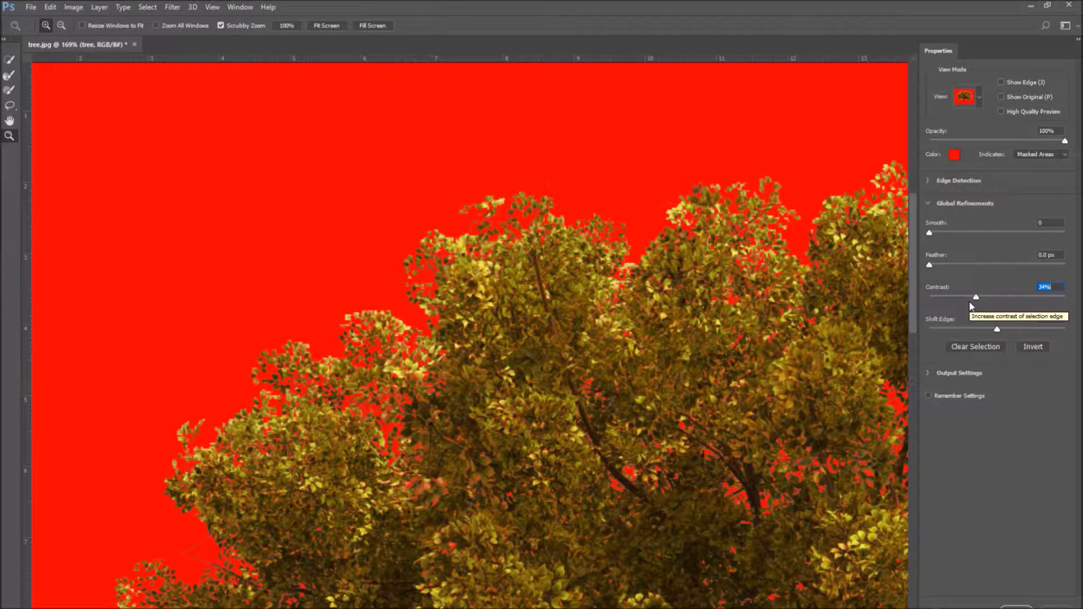
{"action": "left_click", "coordinate": [1010, 330]}
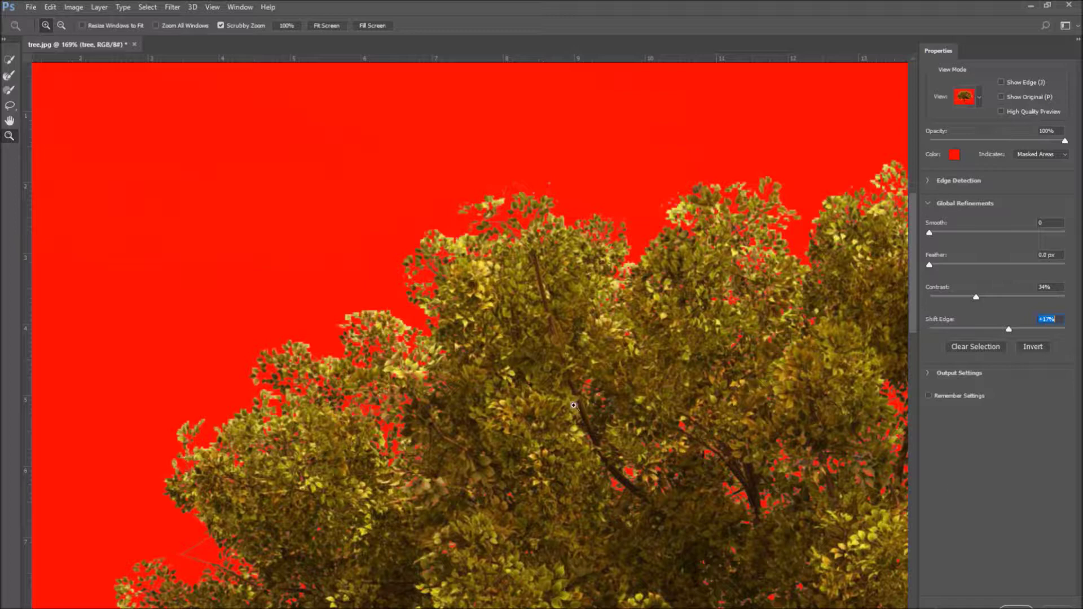
Step: Zoom out to see more of the tree and adjust the refine sliders further
{"action": "key", "text": "Tab"}
{"action": "left_click_drag", "start_coordinate": [427, 465], "coordinate": [402, 391]}
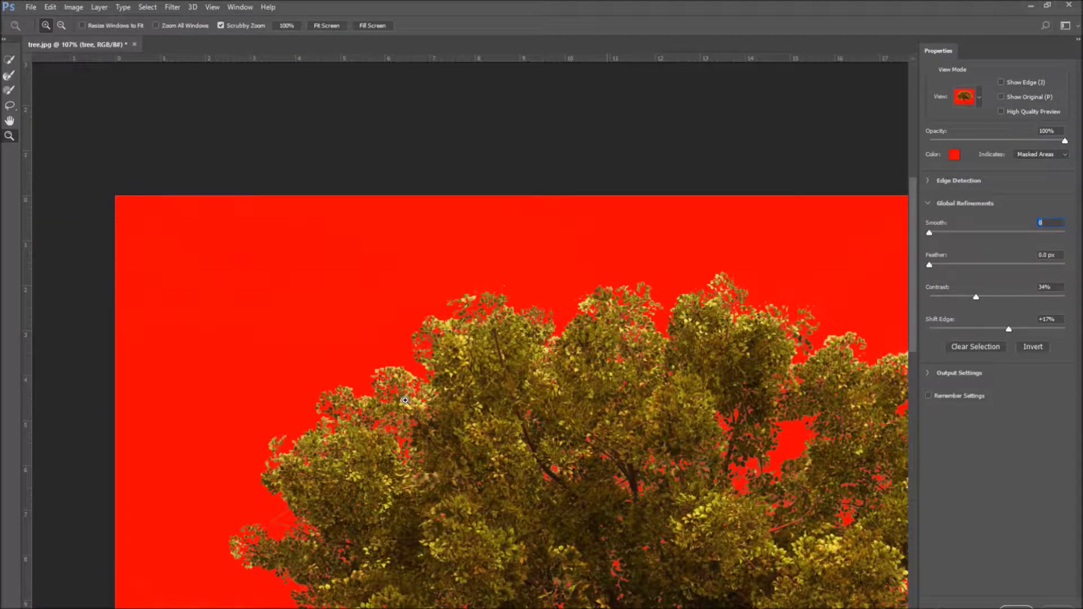
{"action": "left_click_drag", "start_coordinate": [915, 324], "coordinate": [929, 370]}
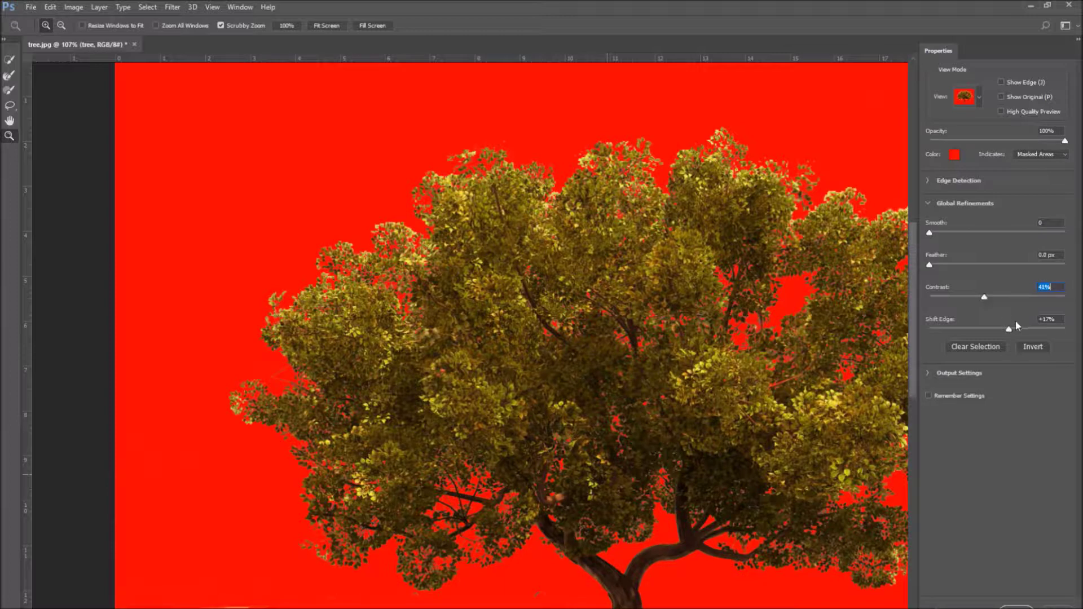
{"action": "key", "text": "w"}
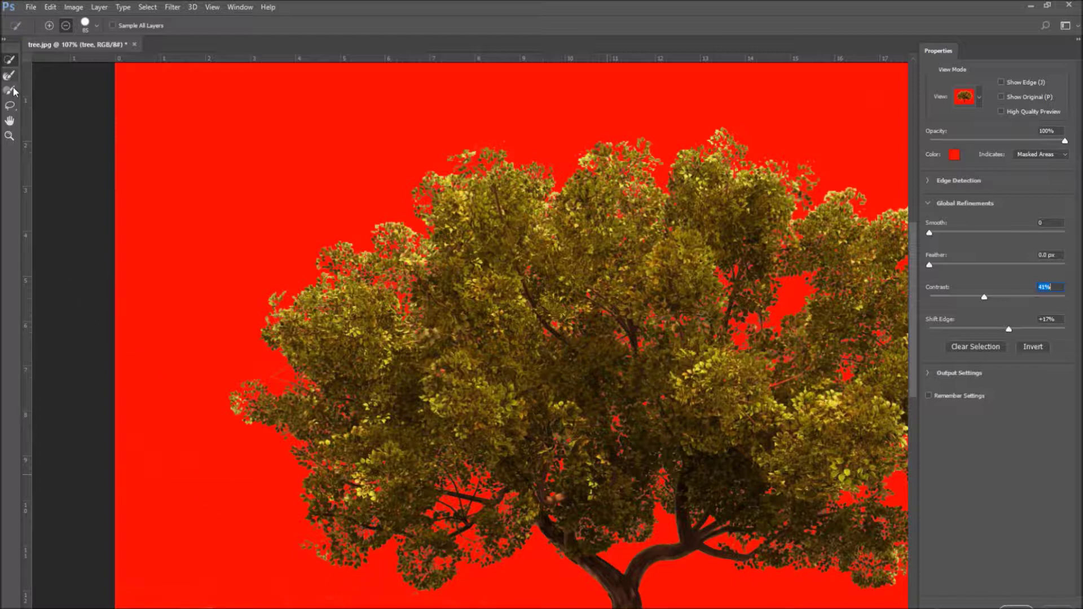
{"action": "left_click", "coordinate": [9, 120]}
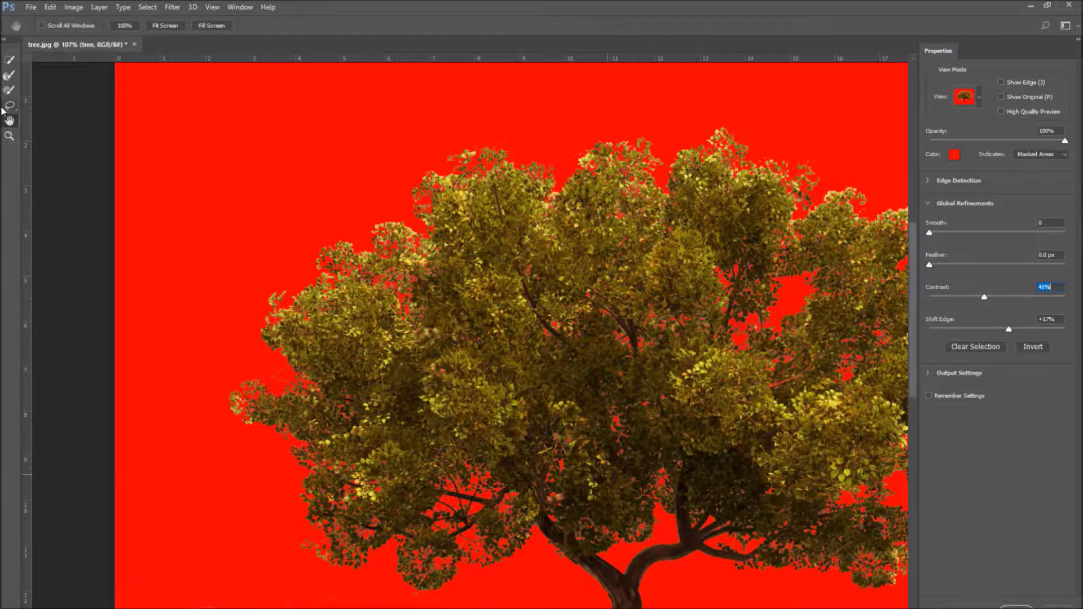
{"action": "left_click", "coordinate": [10, 136]}
Step: Preview the whole tree On Black and drag the edge contrast down to 25%
{"action": "left_click_drag", "start_coordinate": [483, 378], "coordinate": [684, 345]}
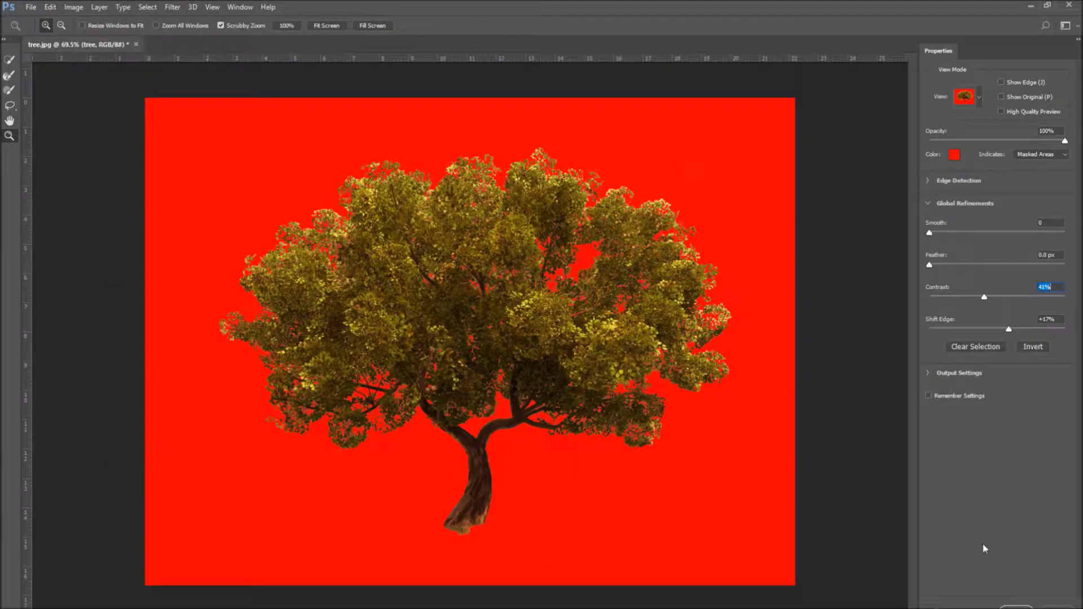
{"action": "left_click", "coordinate": [980, 100]}
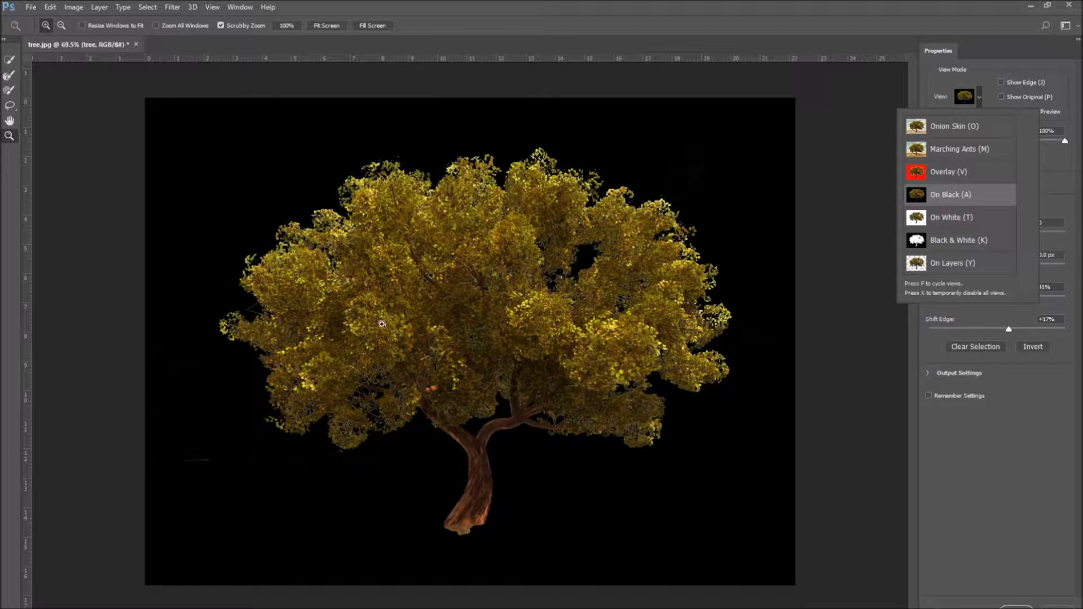
{"action": "left_click_drag", "start_coordinate": [412, 332], "coordinate": [541, 334]}
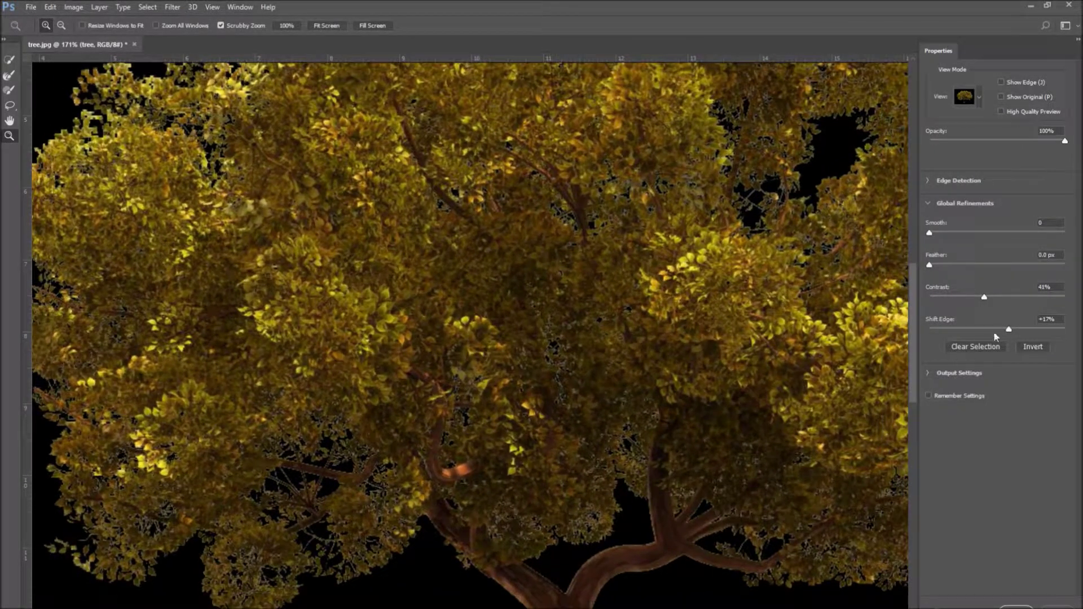
{"action": "left_click_drag", "start_coordinate": [984, 297], "coordinate": [997, 332]}
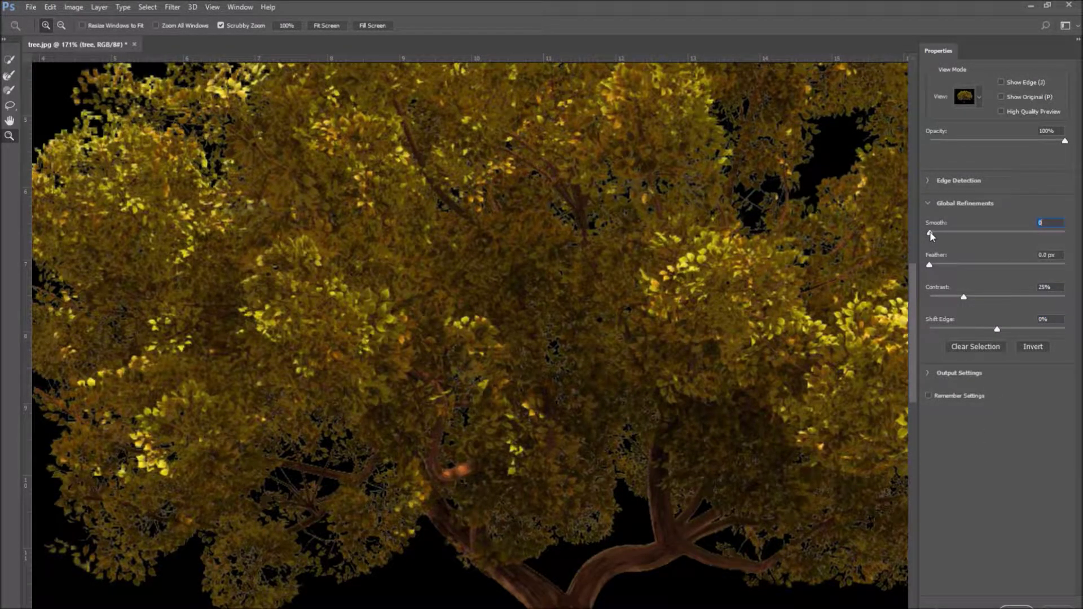
Step: Set Smooth to 0 and retune the edge contrast to 29%
{"action": "left_click_drag", "start_coordinate": [929, 231], "coordinate": [922, 235]}
{"action": "left_click_drag", "start_coordinate": [961, 298], "coordinate": [950, 297]}
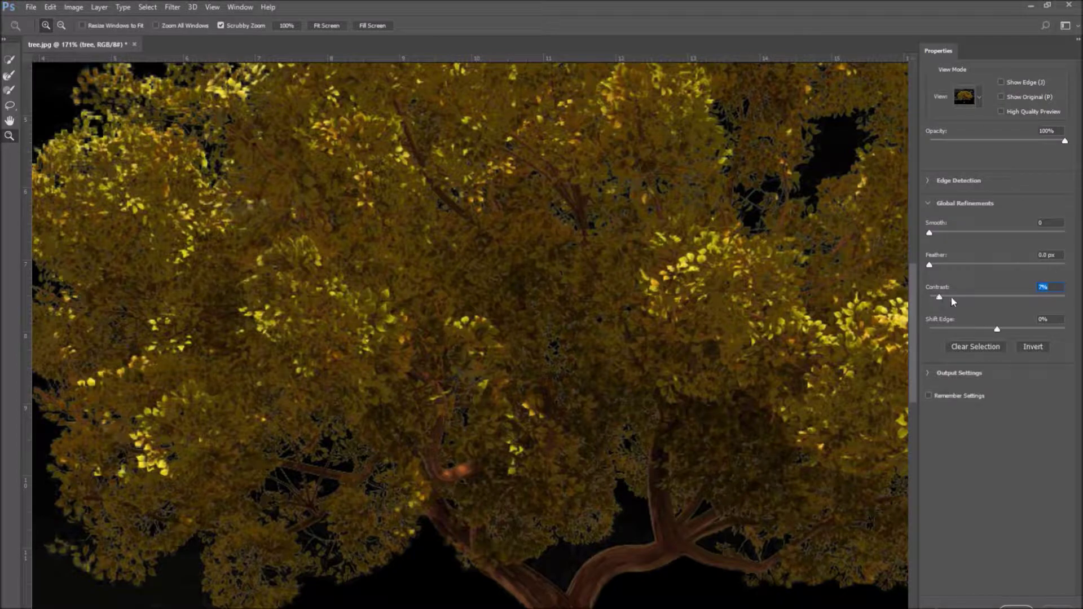
{"action": "mouse_move", "coordinate": [970, 299]}
{"action": "left_mouse_down"}
{"action": "mouse_move", "coordinate": [1001, 300]}
{"action": "mouse_move", "coordinate": [984, 298]}
{"action": "left_mouse_up"}
Step: Fit the whole tree in view and brush away the stray blob below the trunk
{"action": "key", "text": "ctrl+0"}
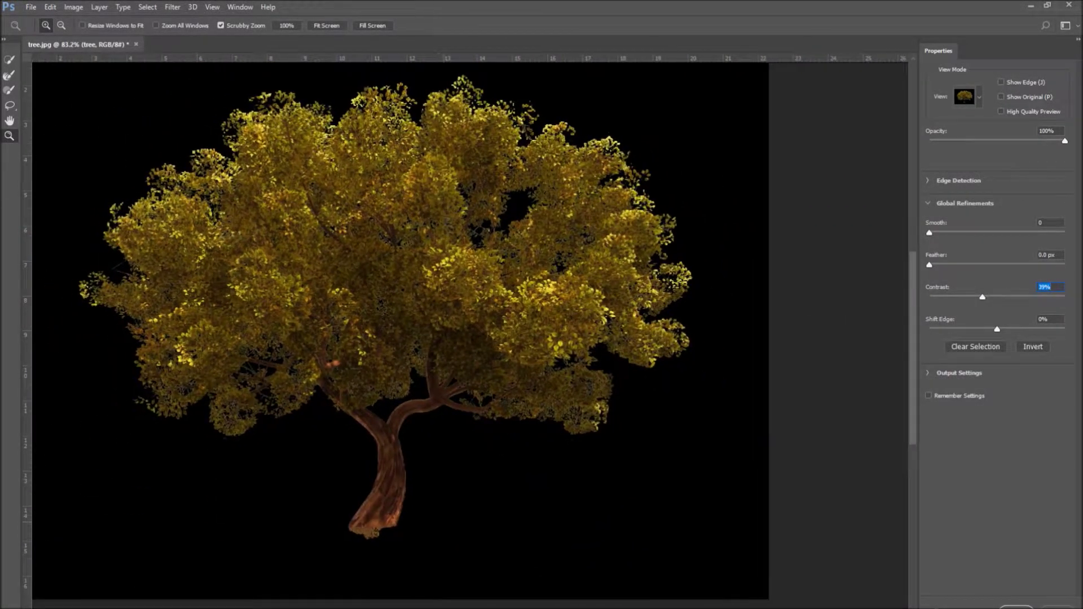
{"action": "key", "text": "w"}
{"action": "left_click", "coordinate": [429, 554]}
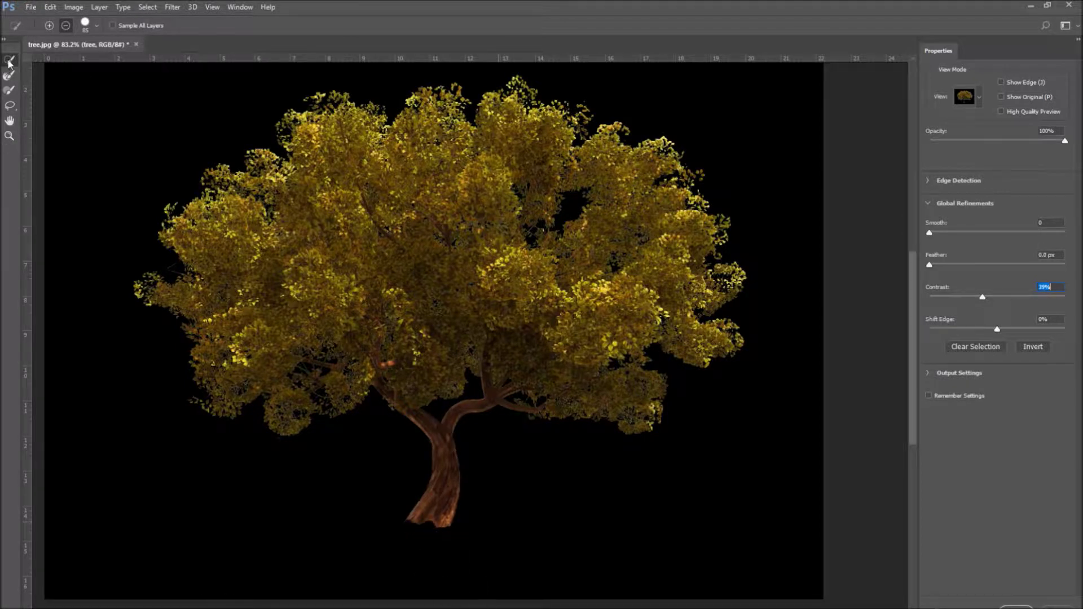
{"action": "left_click", "coordinate": [9, 120]}
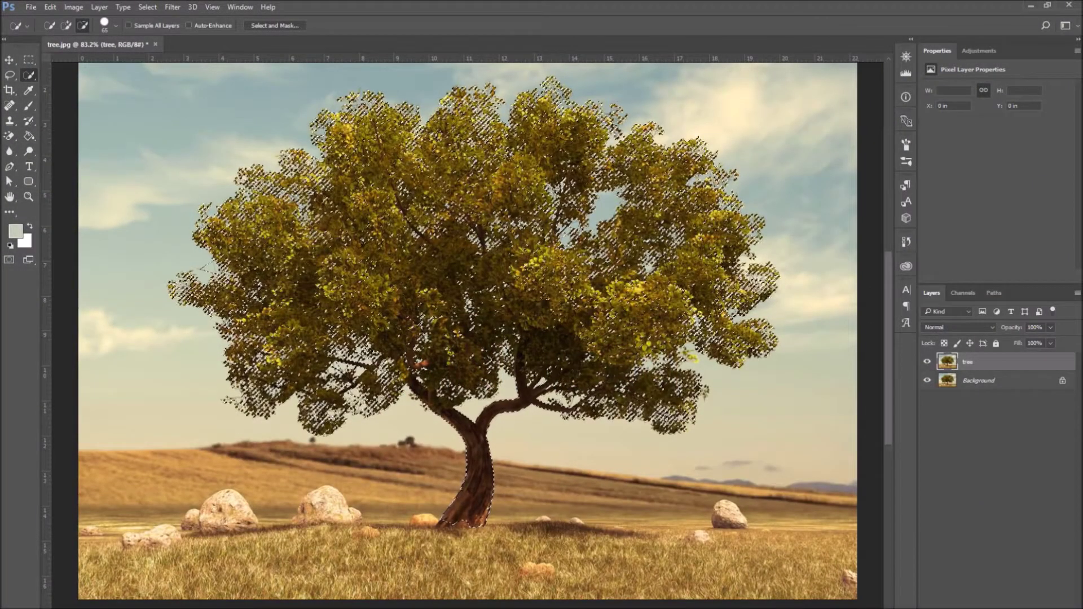
Step: Output the selection as a layer mask on tree, hide the Background layer, and open File > Open
{"action": "left_click", "coordinate": [937, 376]}
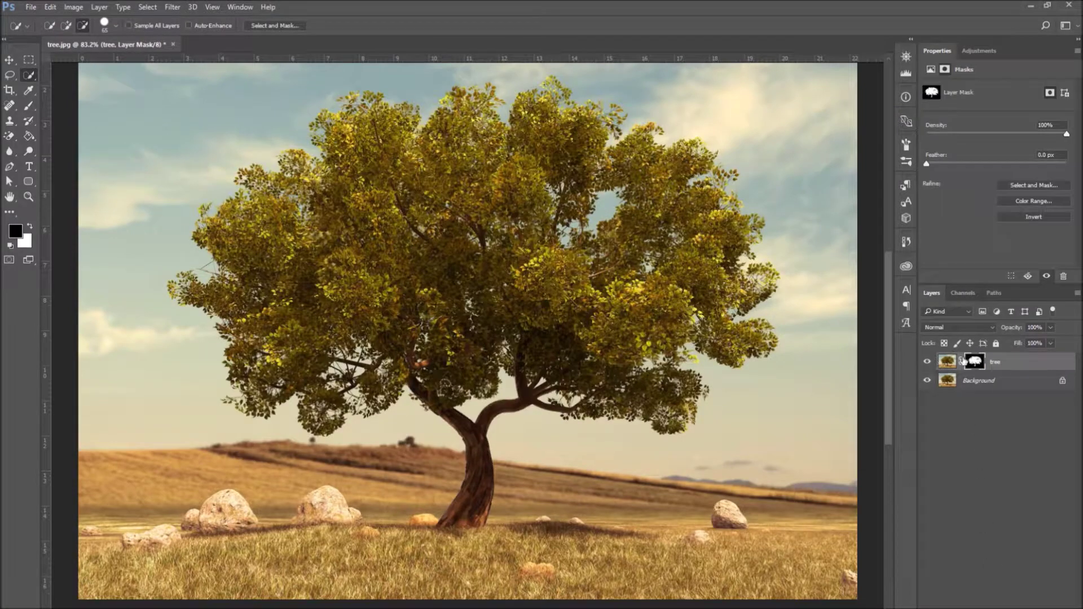
{"action": "left_click", "coordinate": [927, 381]}
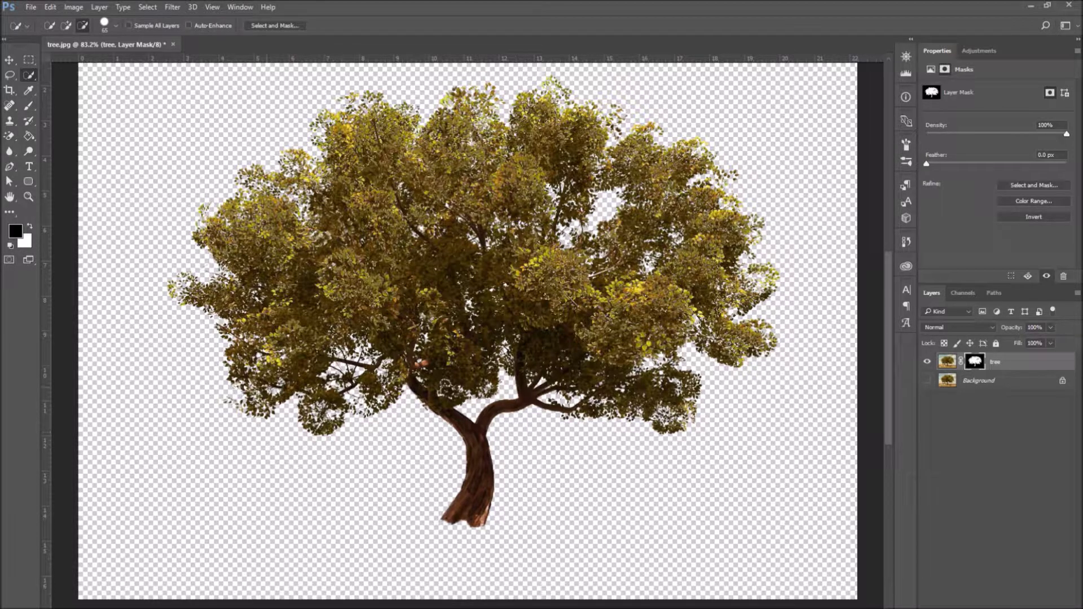
{"action": "left_click", "coordinate": [29, 197]}
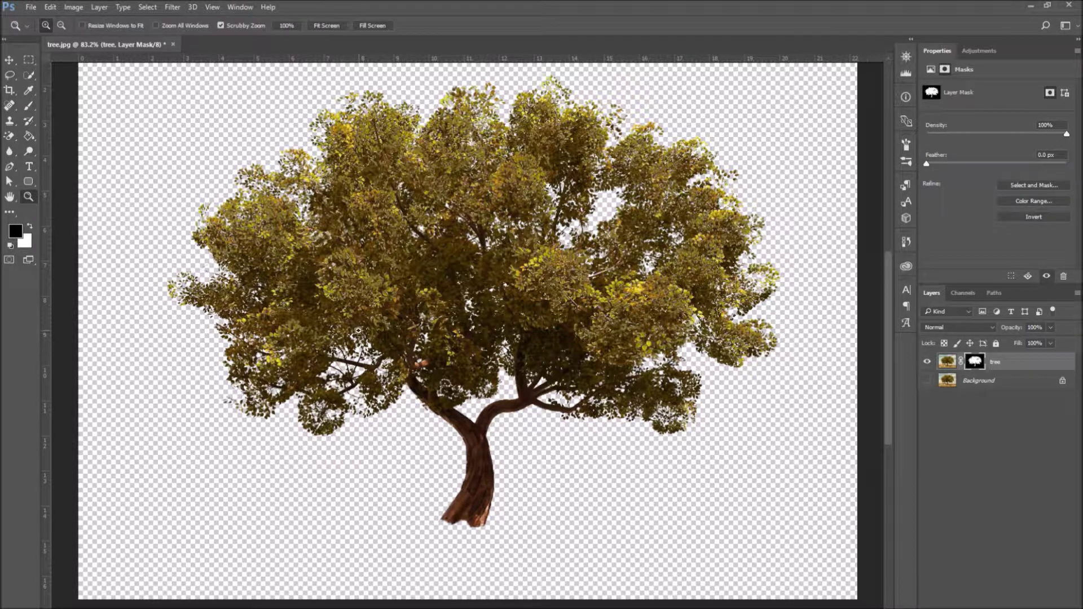
{"action": "left_click_drag", "start_coordinate": [358, 330], "coordinate": [347, 280]}
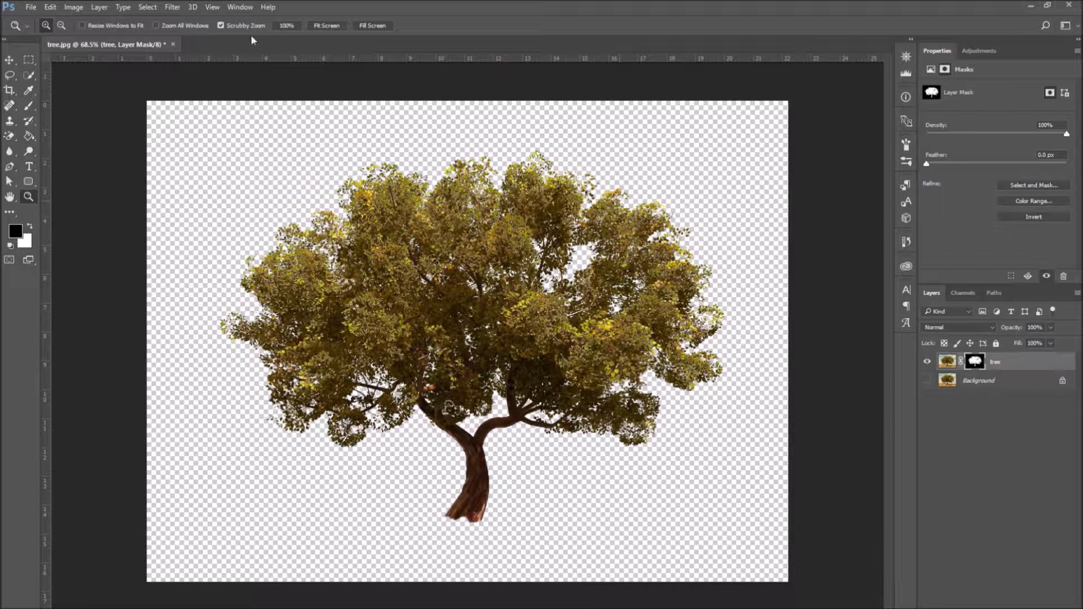
{"action": "left_click", "coordinate": [31, 7]}
{"action": "left_click", "coordinate": [45, 32]}
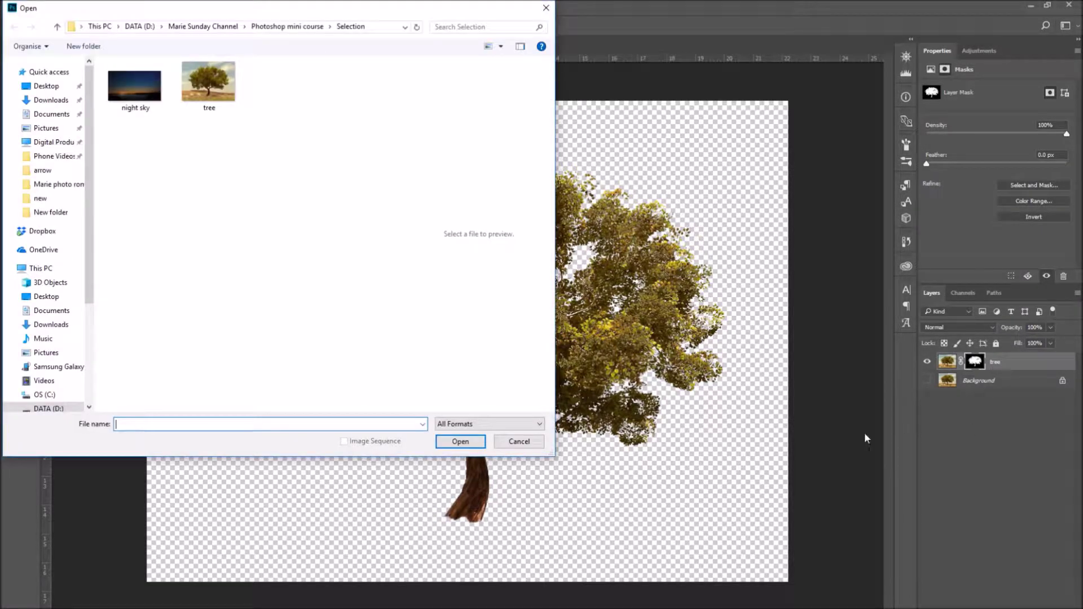
Step: Open night sky.jpg, apply the tree's layer mask, and drag the cut-out tree into the scene
{"action": "left_click", "coordinate": [461, 441]}
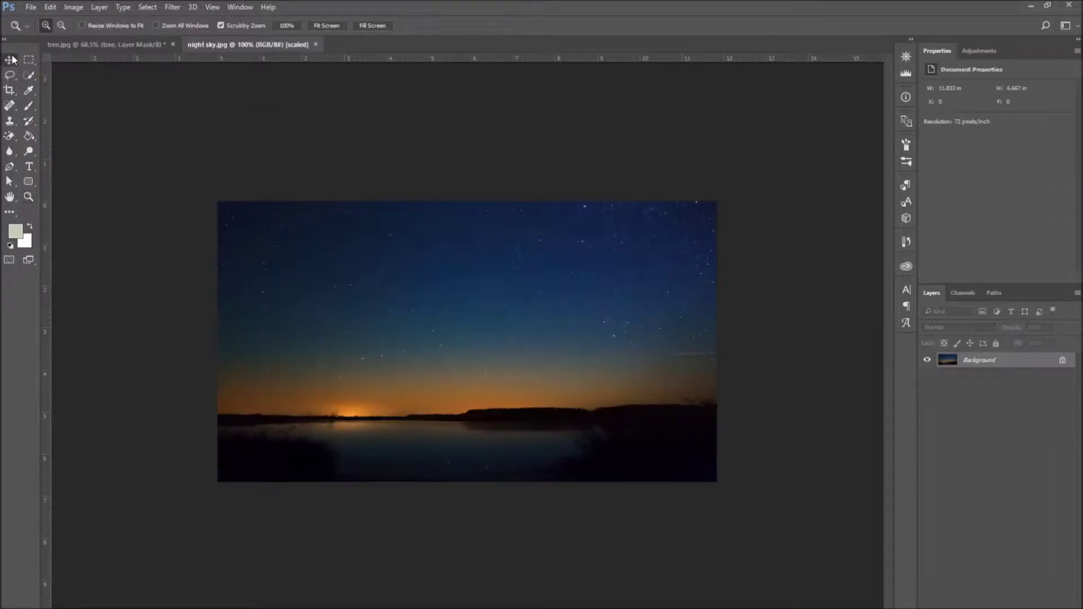
{"action": "left_click_drag", "start_coordinate": [330, 289], "coordinate": [953, 363]}
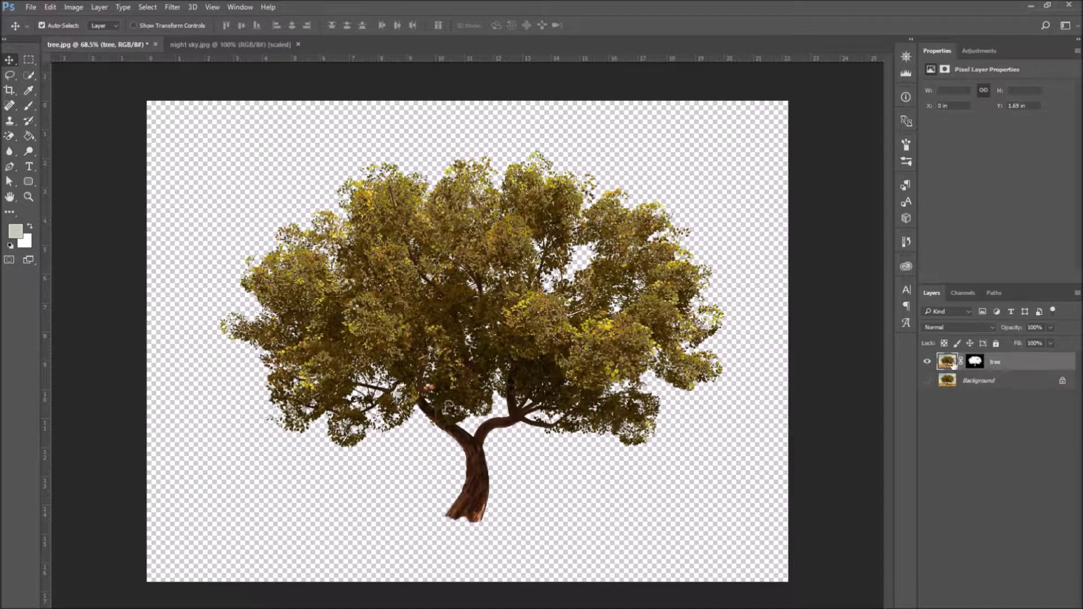
{"action": "left_click", "coordinate": [972, 365]}
{"action": "right_click", "coordinate": [972, 365]}
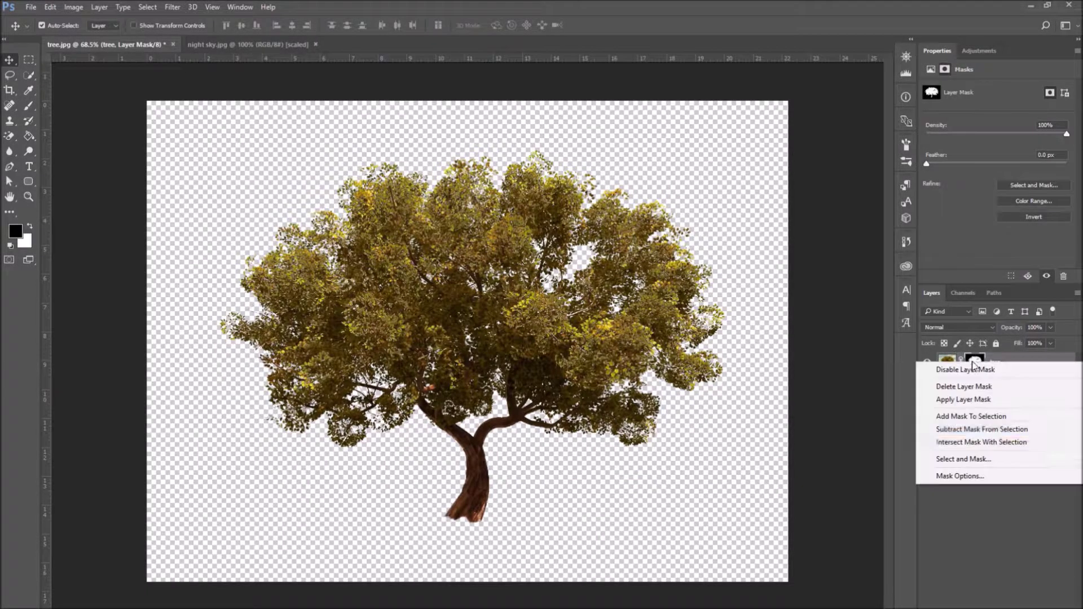
{"action": "left_click", "coordinate": [968, 399]}
{"action": "left_click_drag", "start_coordinate": [613, 281], "coordinate": [537, 388]}
Step: Scale the tree down and place its trunk on the far shore right of centre
{"action": "key", "text": "ctrl+t"}
{"action": "key", "text": "ctrl+0"}
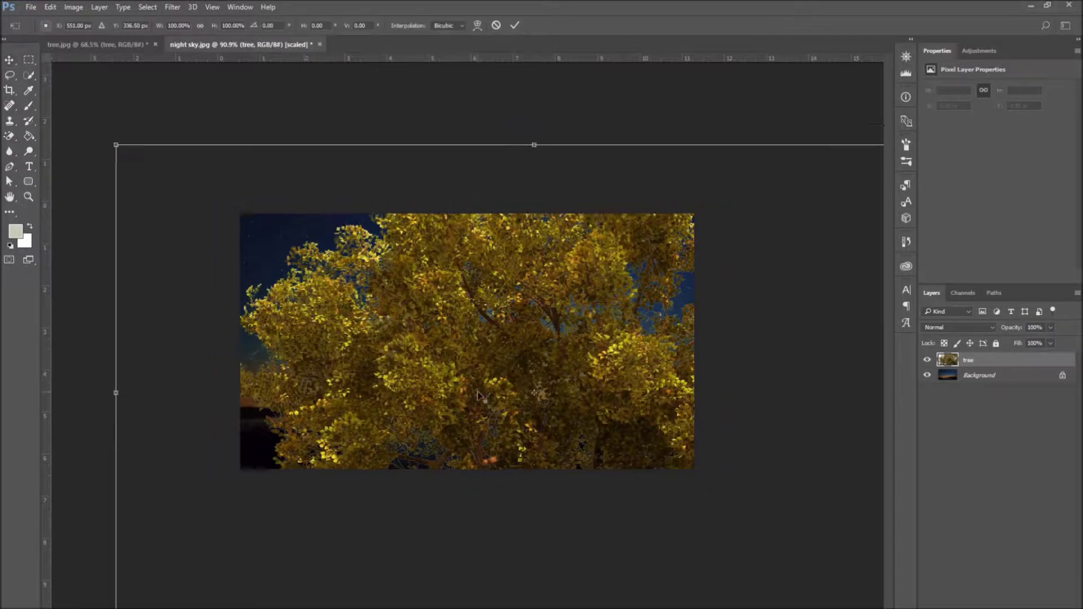
{"action": "left_click_drag", "start_coordinate": [774, 531], "coordinate": [493, 379]}
{"action": "left_click_drag", "start_coordinate": [246, 218], "coordinate": [317, 295]}
{"action": "scroll", "coordinate": [434, 357], "scroll_direction": "up", "scroll_amount": 3}
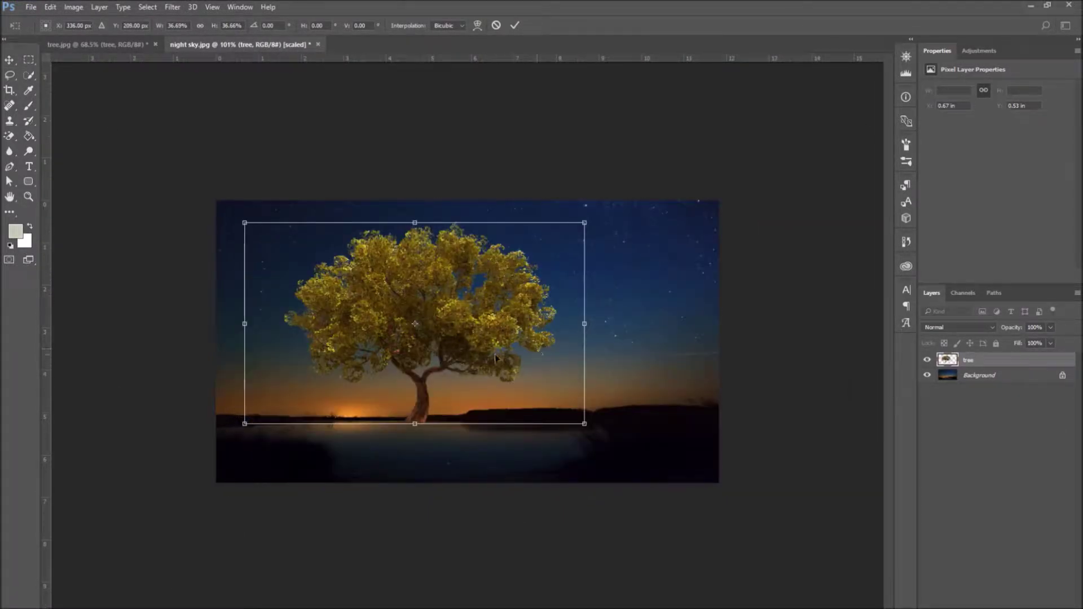
{"action": "left_click_drag", "start_coordinate": [478, 348], "coordinate": [563, 345]}
{"action": "left_click_drag", "start_coordinate": [669, 219], "coordinate": [660, 225]}
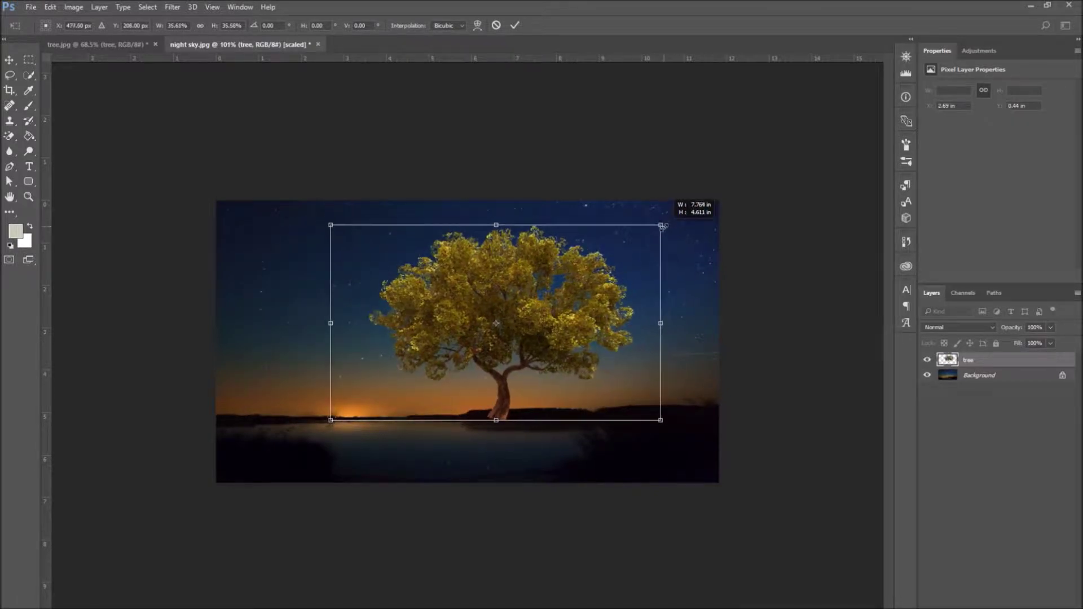
{"action": "left_click_drag", "start_coordinate": [583, 286], "coordinate": [596, 280]}
{"action": "key", "text": "Return"}
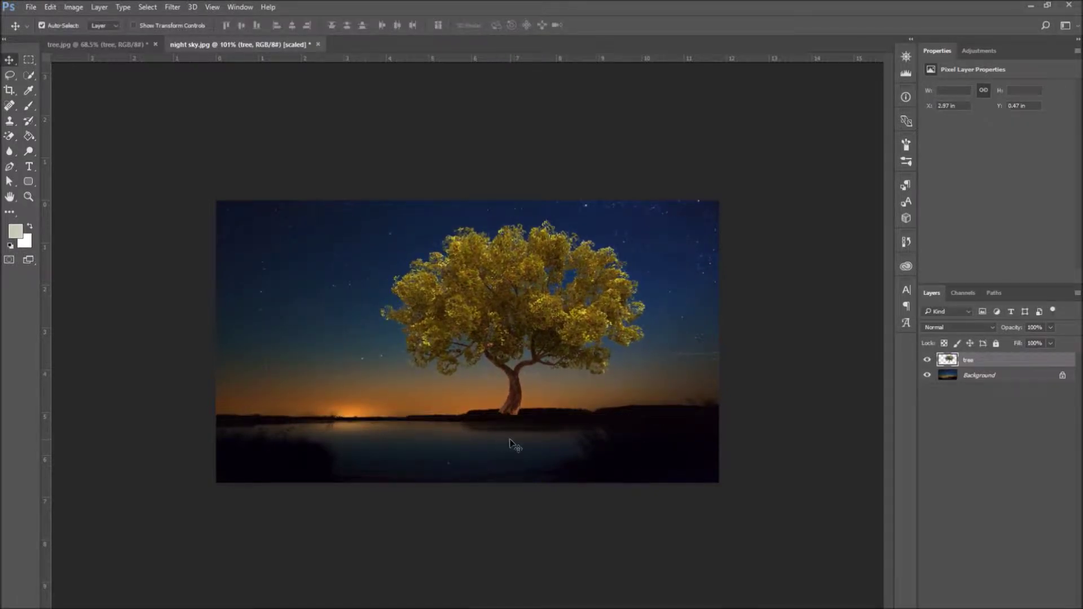
Step: Add a Brightness/Contrast layer clipped to the tree, with Brightness -25 and Contrast 100
{"action": "left_click", "coordinate": [100, 7]}
{"action": "mouse_move", "coordinate": [147, 159]}
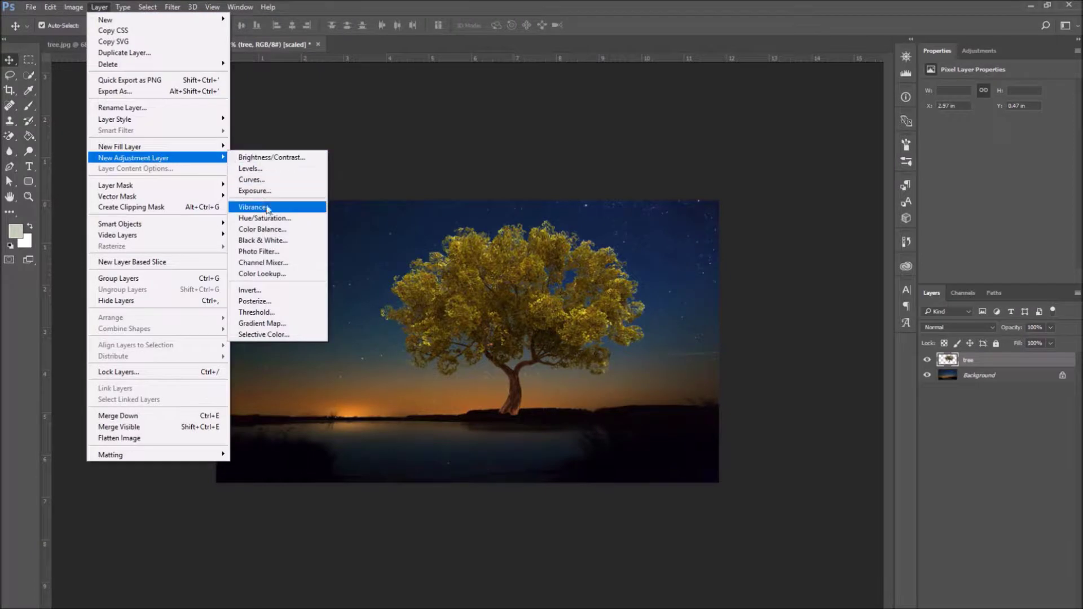
{"action": "left_click", "coordinate": [303, 158]}
{"action": "left_click", "coordinate": [653, 199]}
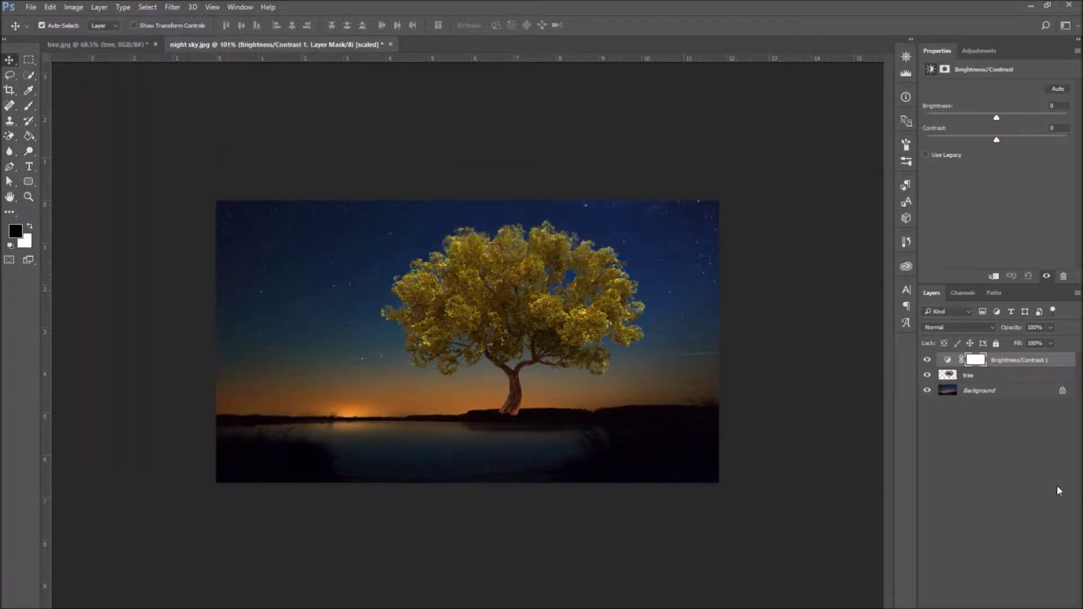
{"action": "left_click", "coordinate": [994, 276]}
{"action": "left_click_drag", "start_coordinate": [996, 117], "coordinate": [1003, 117]}
{"action": "left_click_drag", "start_coordinate": [996, 139], "coordinate": [1076, 148]}
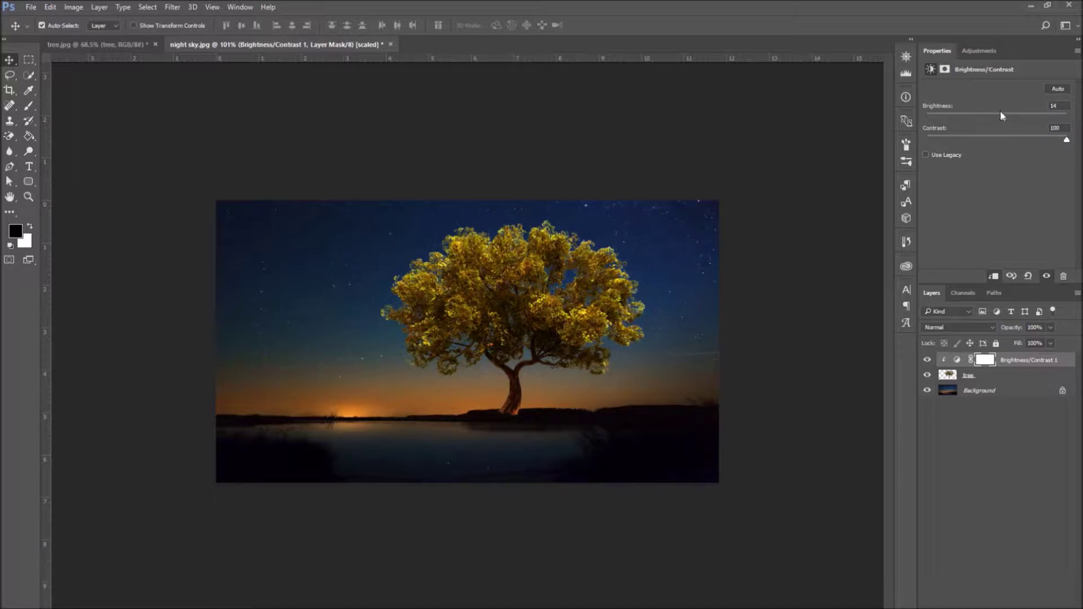
{"action": "left_click_drag", "start_coordinate": [1002, 116], "coordinate": [986, 125]}
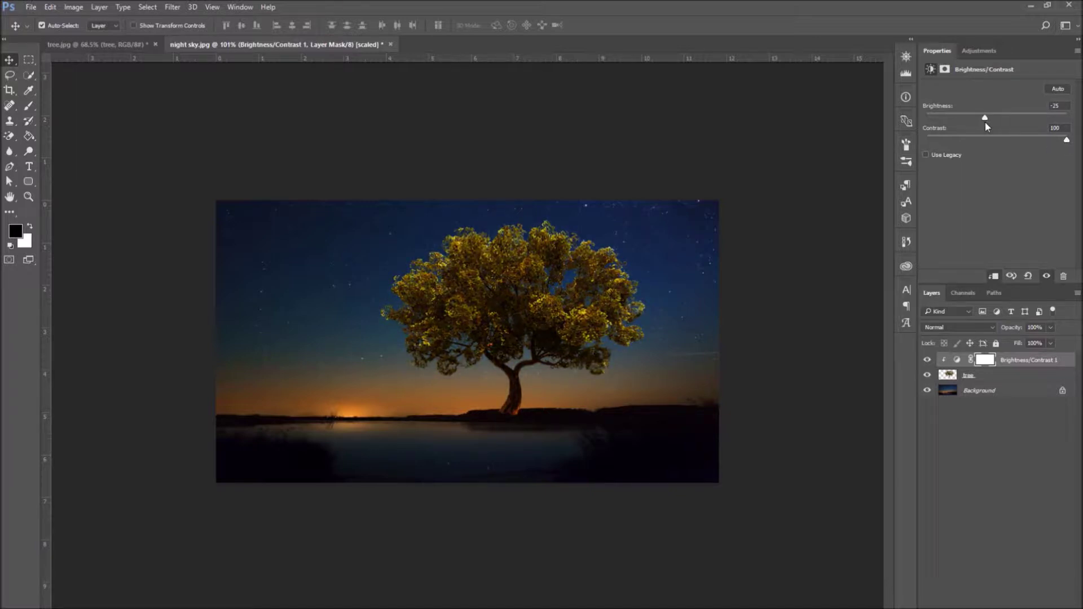
Step: Add a layer mask to the tree layer and paint black at the trunk base
{"action": "left_click", "coordinate": [967, 375]}
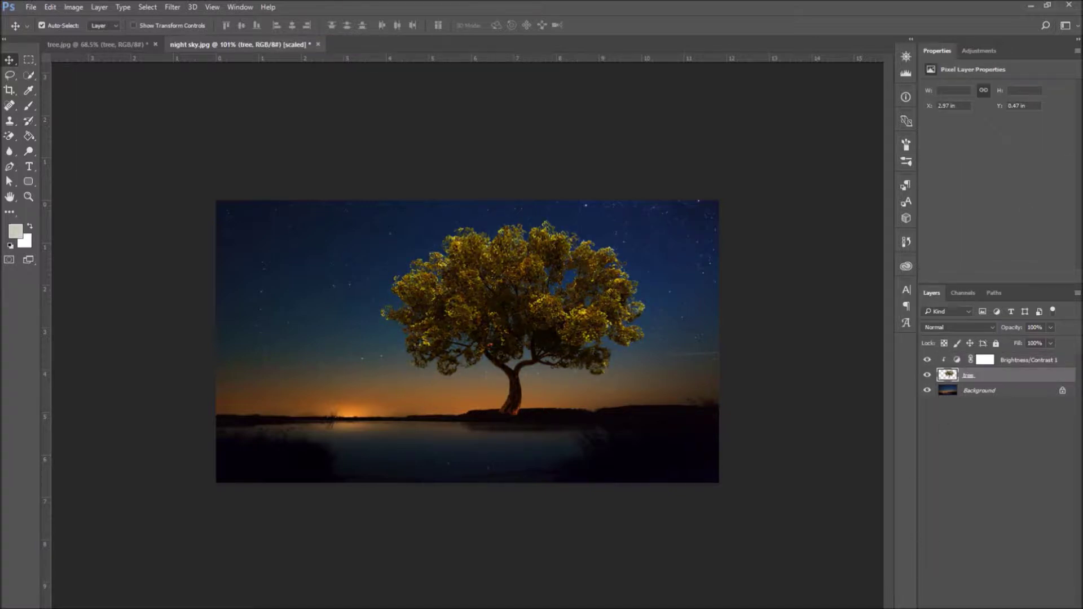
{"action": "left_click", "coordinate": [993, 601]}
{"action": "key", "text": "d"}
{"action": "key", "text": "x"}
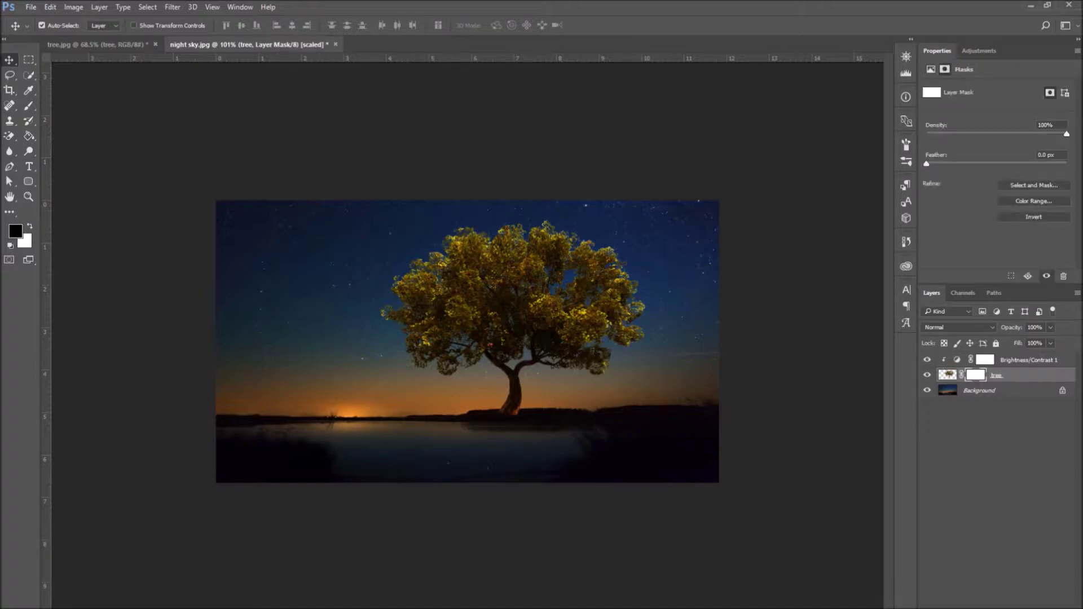
{"action": "key", "text": "b"}
{"action": "left_click", "coordinate": [48, 25]}
{"action": "left_click", "coordinate": [508, 426]}
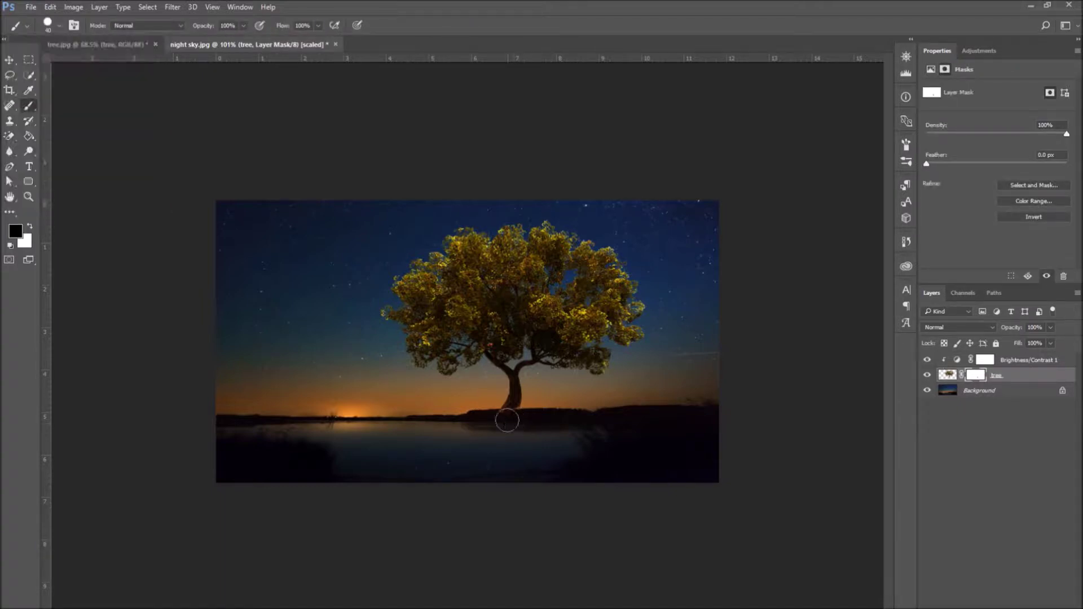
Step: Duplicate the tree layer, move the copy above the brightness adjustment, and apply its mask
{"action": "key", "text": "x"}
{"action": "key", "text": "v"}
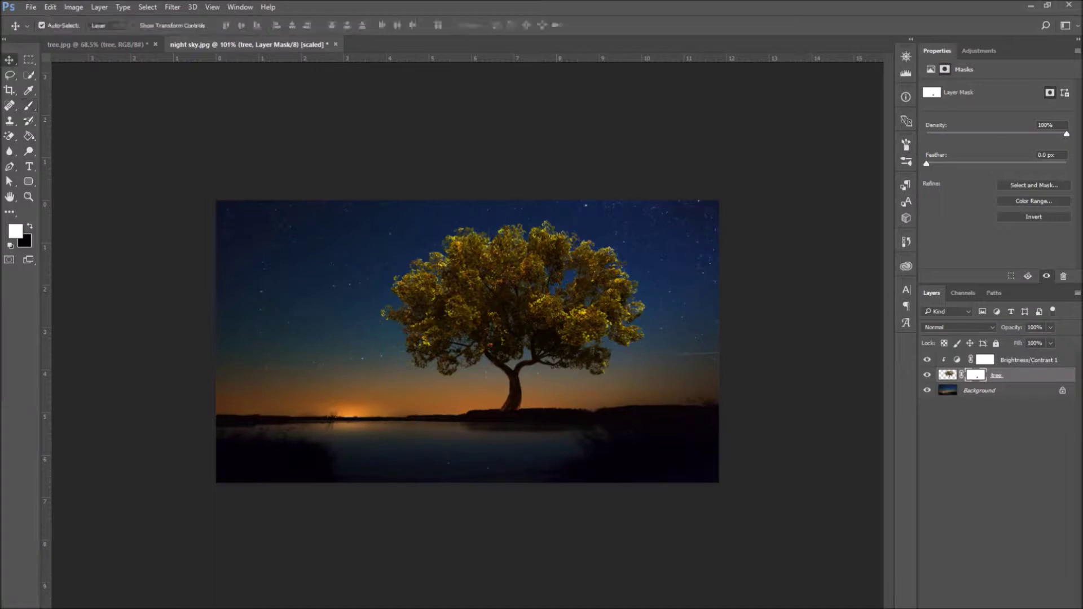
{"action": "right_click", "coordinate": [1016, 380]}
{"action": "left_click", "coordinate": [881, 149]}
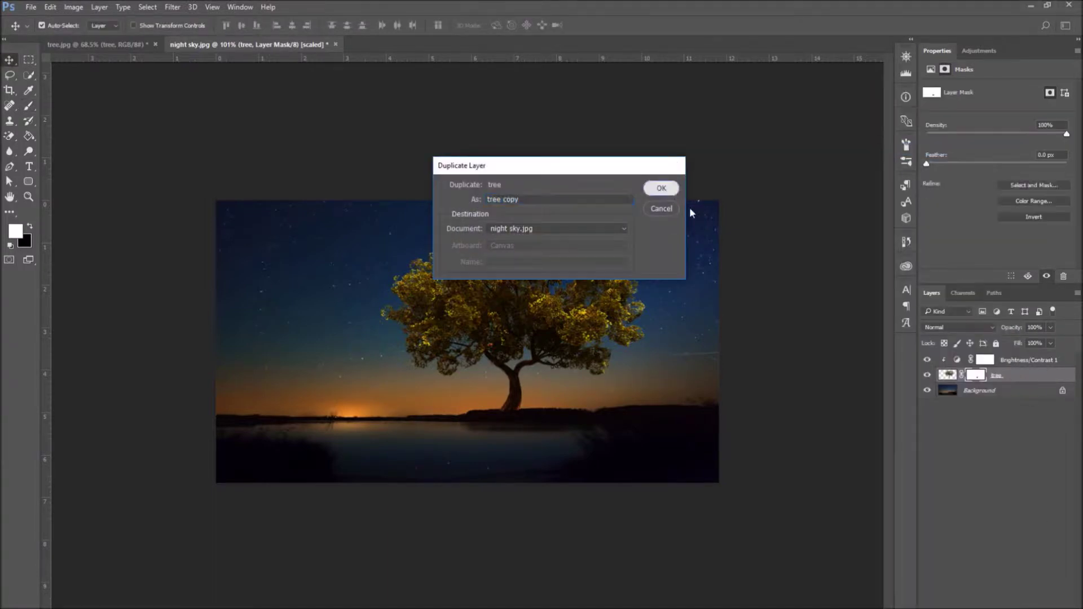
{"action": "left_click", "coordinate": [657, 186]}
{"action": "left_click_drag", "start_coordinate": [991, 356], "coordinate": [985, 357]}
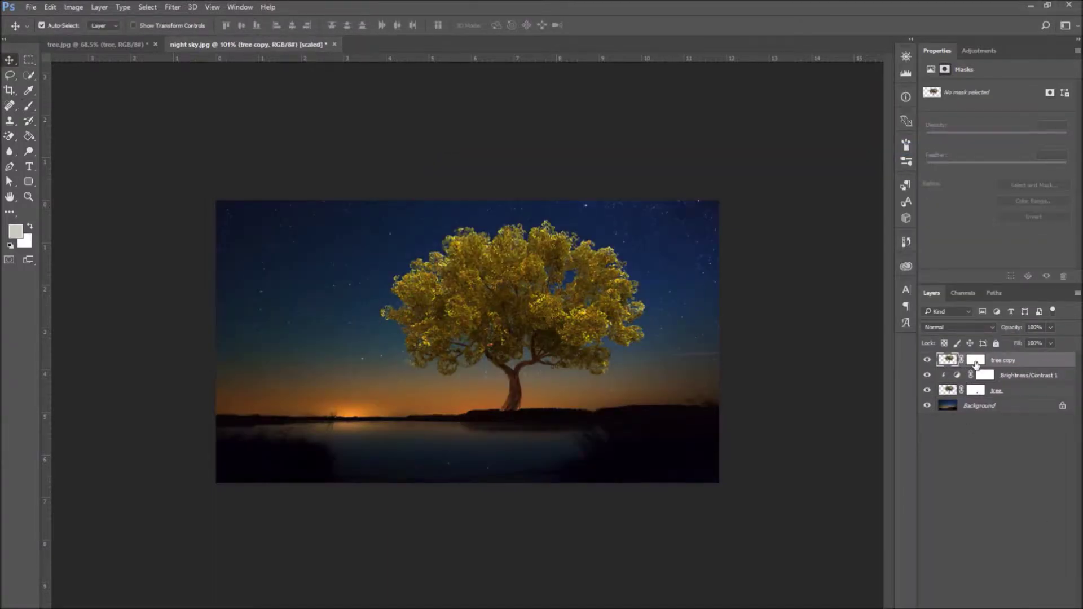
{"action": "left_click", "coordinate": [976, 366]}
{"action": "right_click", "coordinate": [976, 365]}
{"action": "left_click", "coordinate": [959, 398]}
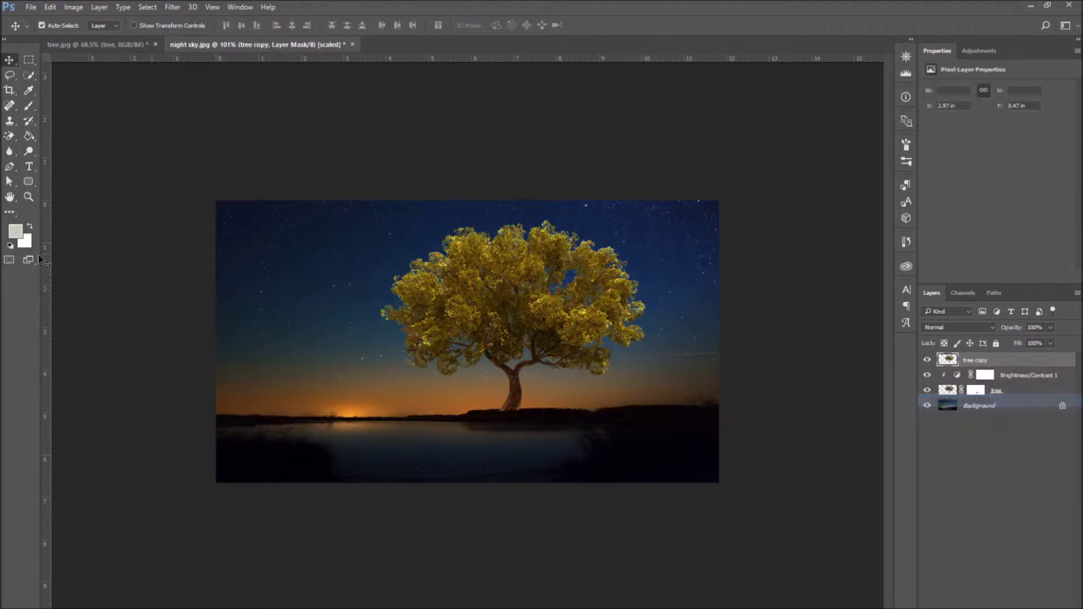
Step: Flip the tree copy vertically, set it to Multiply, and position it below the shoreline
{"action": "left_click", "coordinate": [50, 6]}
{"action": "mouse_move", "coordinate": [113, 257]}
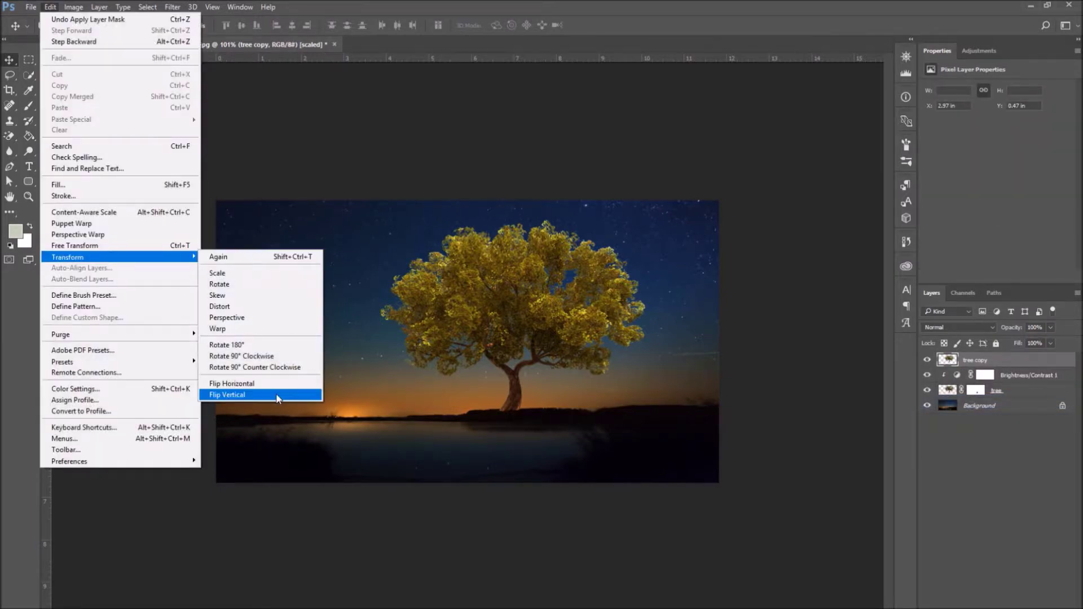
{"action": "left_click", "coordinate": [277, 395]}
{"action": "left_click_drag", "start_coordinate": [491, 345], "coordinate": [506, 540]}
{"action": "left_click", "coordinate": [960, 327]}
{"action": "left_click", "coordinate": [942, 367]}
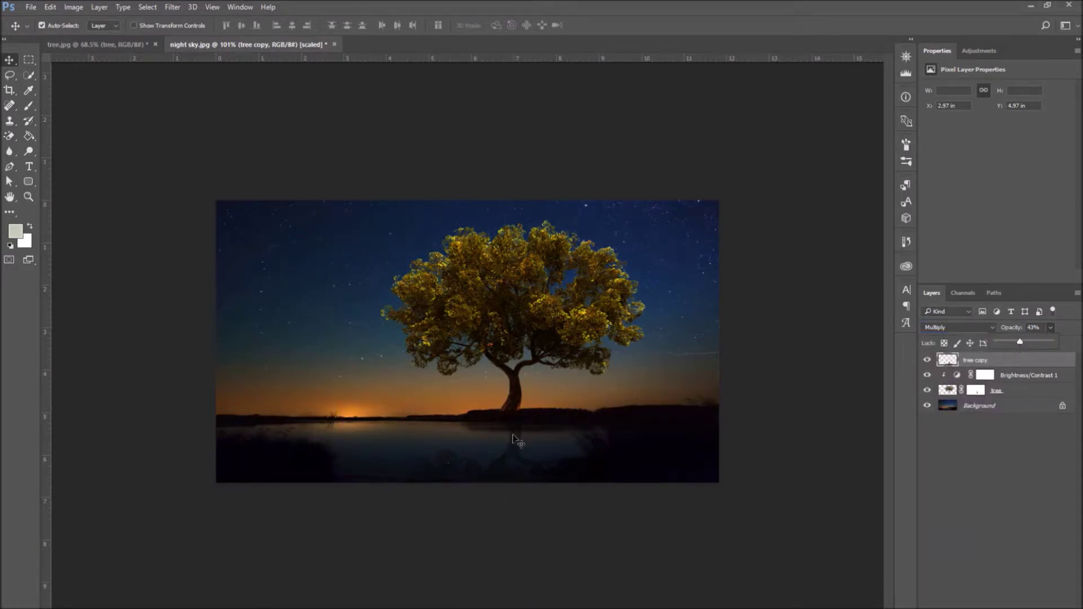
{"action": "mouse_move", "coordinate": [514, 441]}
{"action": "left_mouse_down"}
{"action": "mouse_move", "coordinate": [514, 459]}
{"action": "mouse_move", "coordinate": [508, 449]}
{"action": "left_mouse_up"}
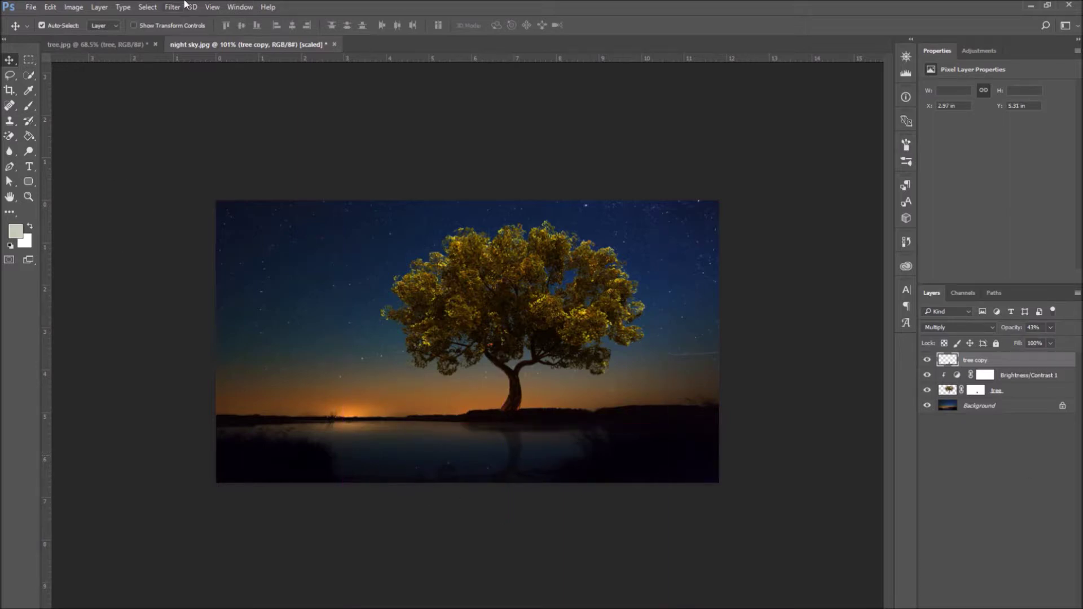
Step: Apply a Gaussian Blur of about 4.6 px radius to the tree copy reflection
{"action": "left_click", "coordinate": [169, 8]}
{"action": "mouse_move", "coordinate": [220, 125]}
{"action": "left_click", "coordinate": [350, 181]}
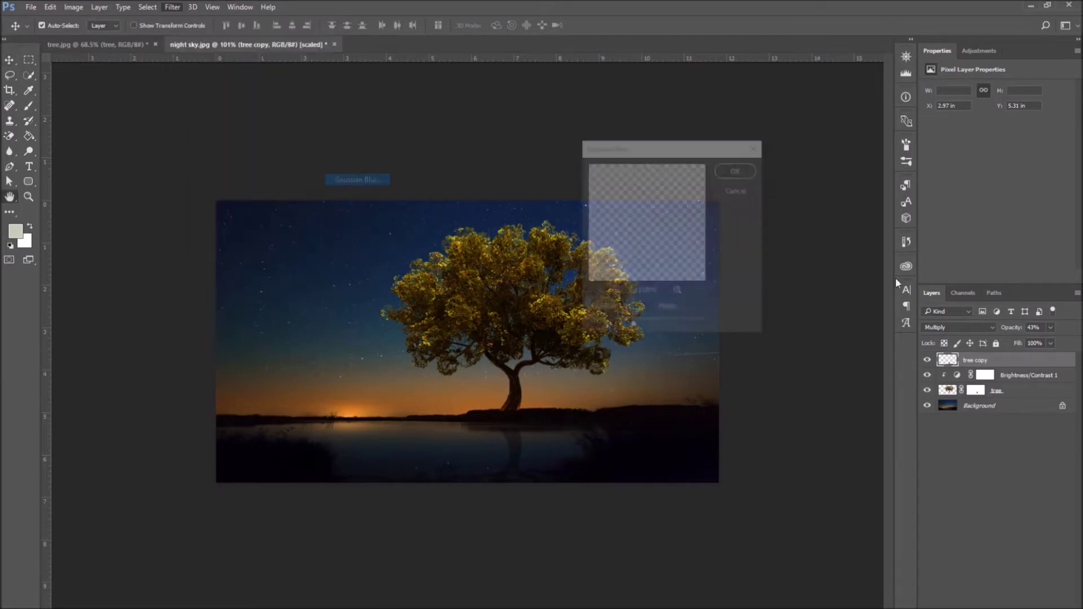
{"action": "left_click_drag", "start_coordinate": [622, 327], "coordinate": [617, 327]}
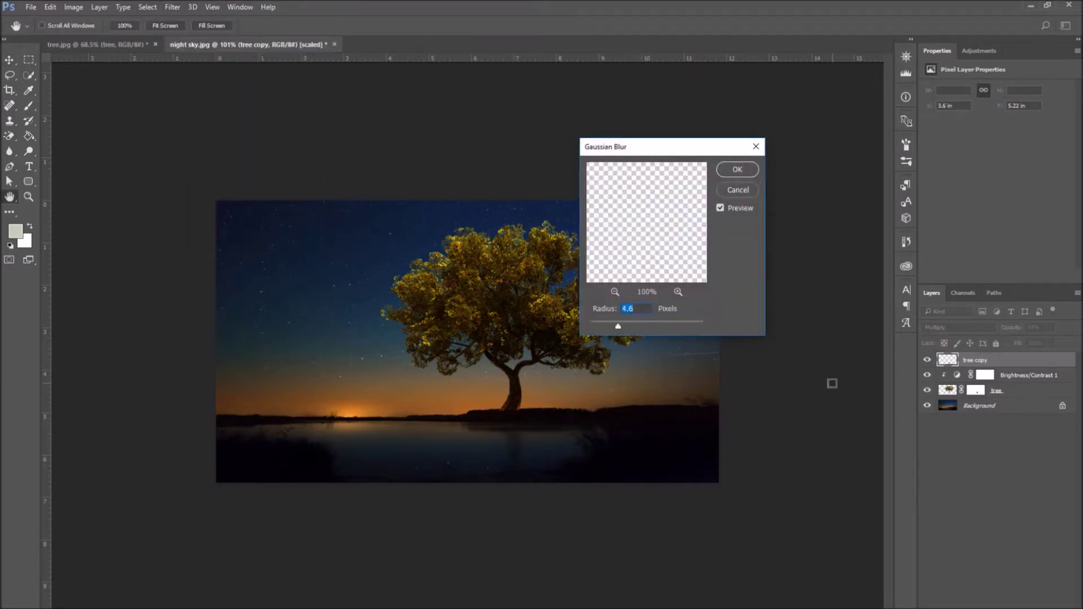
{"action": "left_click", "coordinate": [737, 170]}
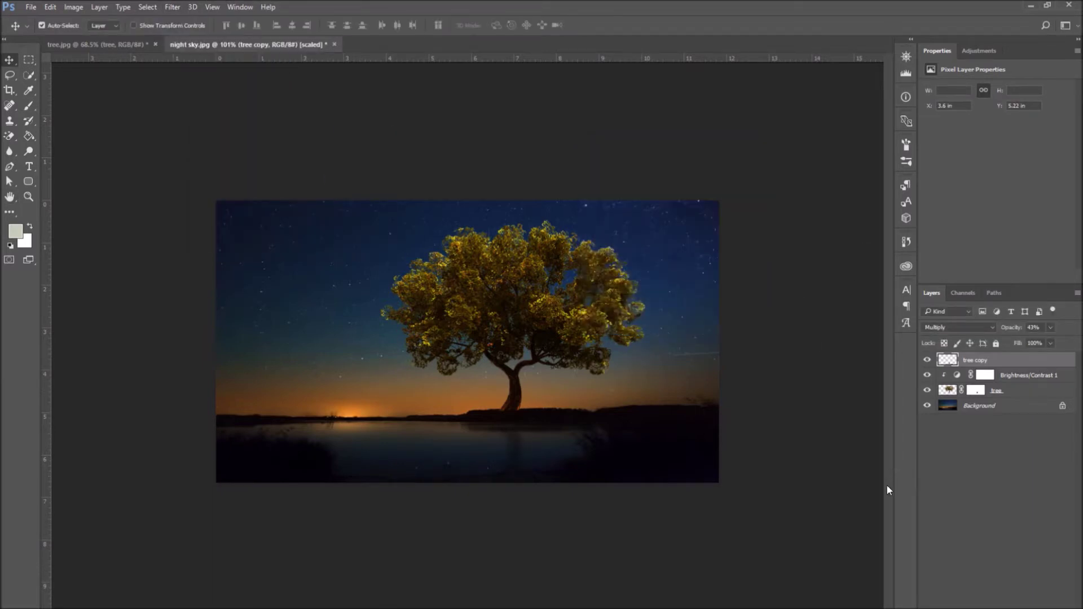